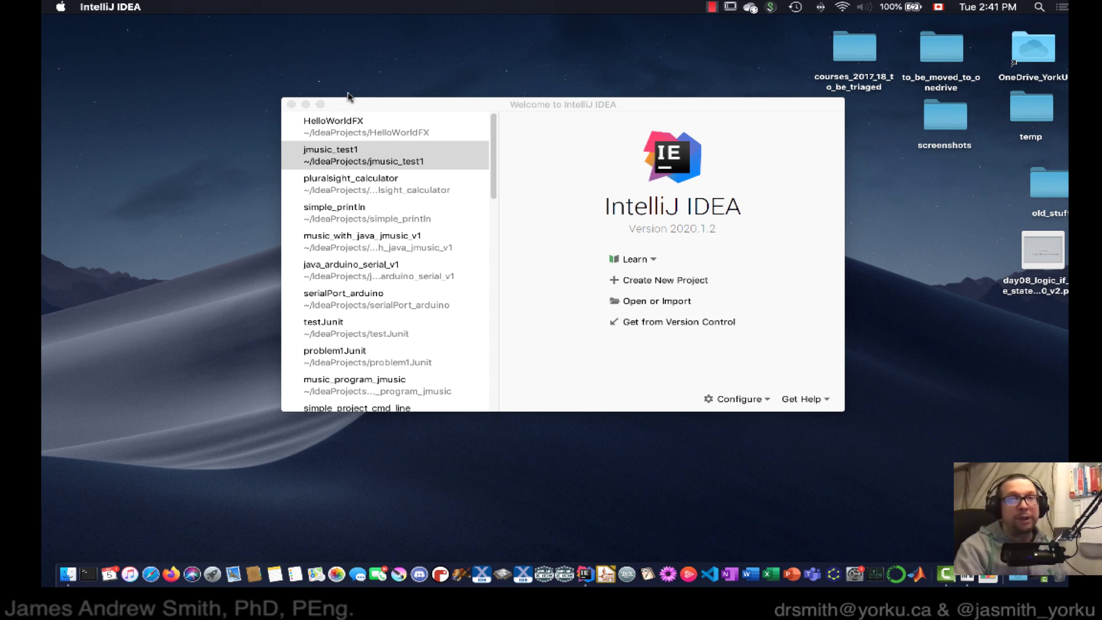
Start a new Java project with Project SDK 14.0.1 and continue to templates.
click(363, 104)
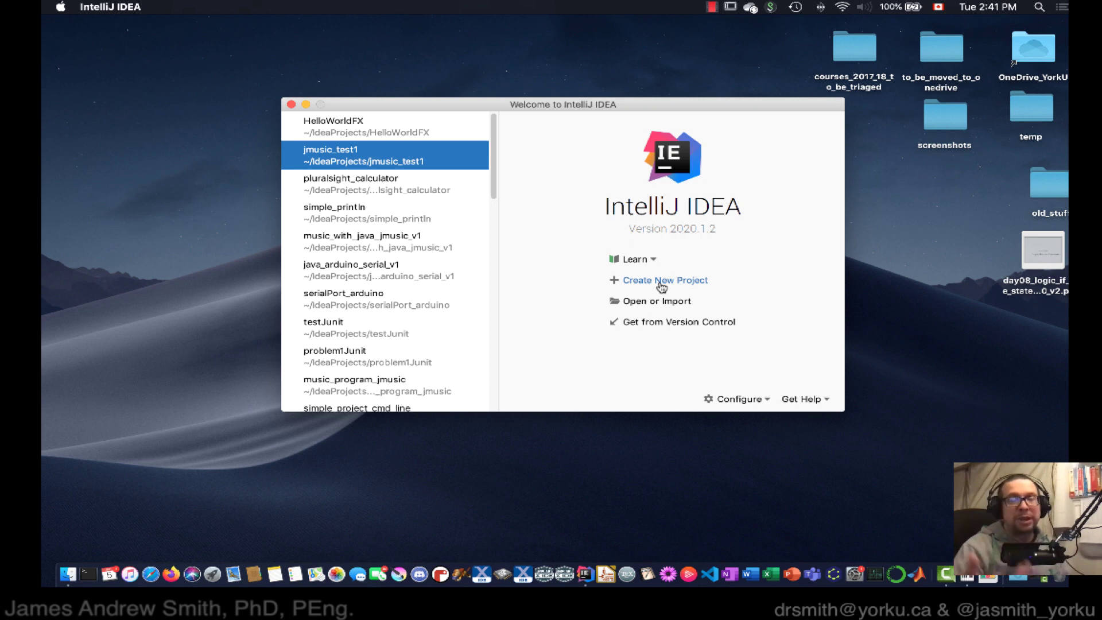
click(752, 279)
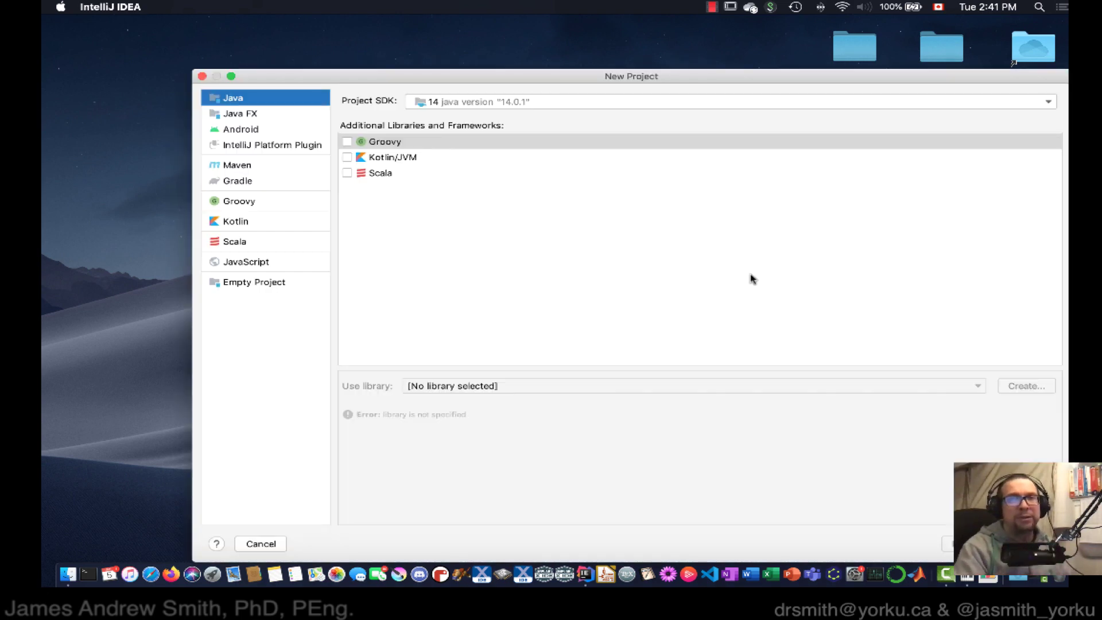
mouse_move(532, 80)
mouse_down()
mouse_move(473, 54)
mouse_move(452, 27)
mouse_up()
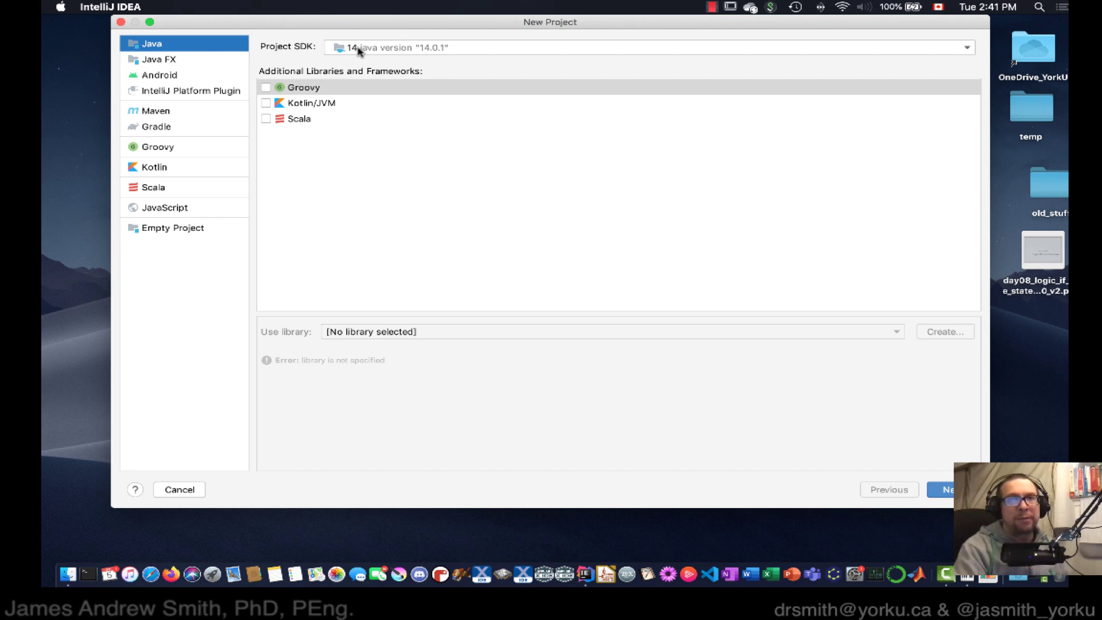
click(361, 51)
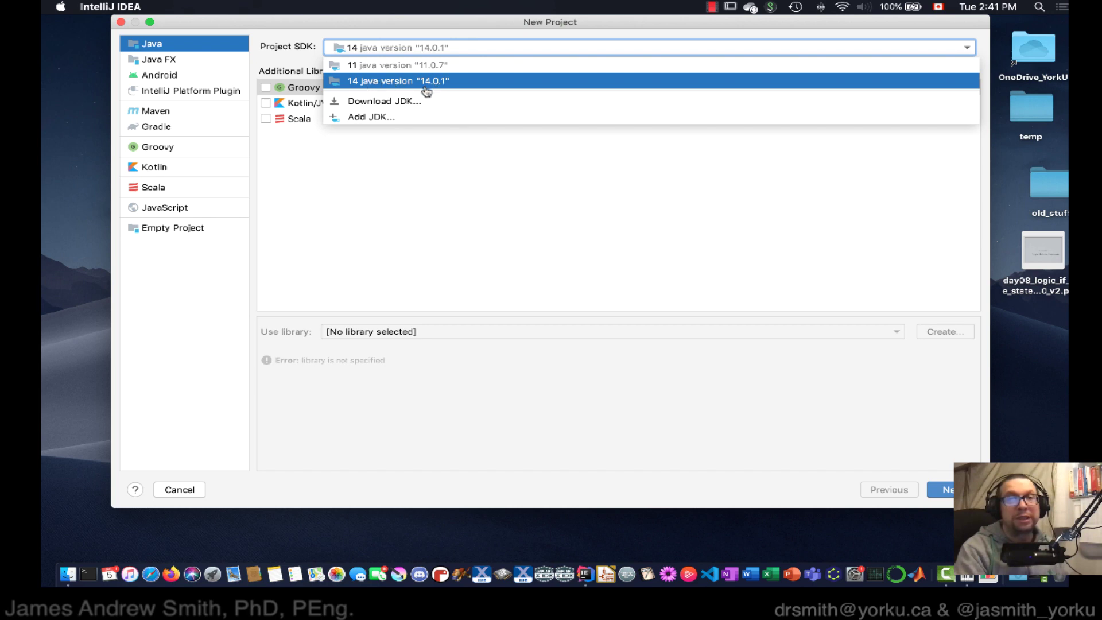
click(420, 85)
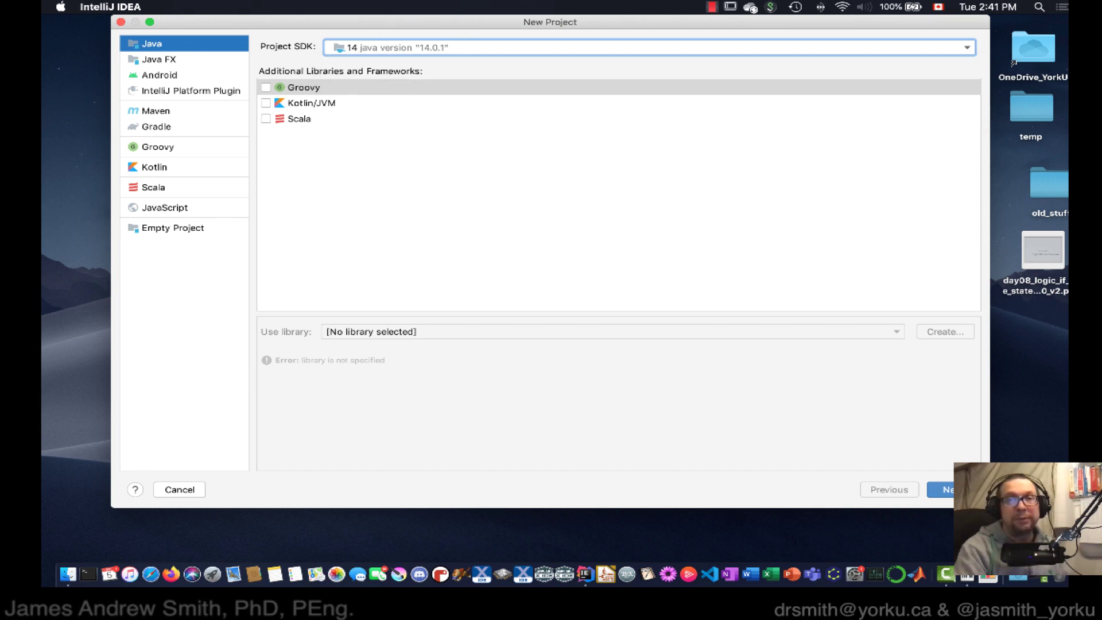
click(949, 487)
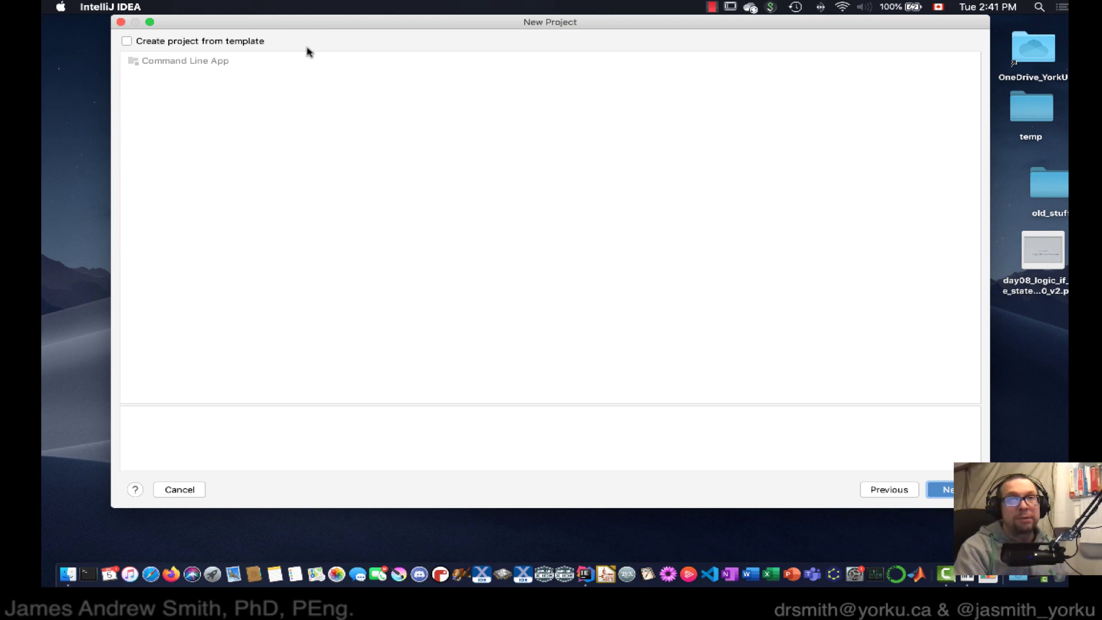
Skip the templates and create the project named MyFirstJavaProgram.
key(Return)
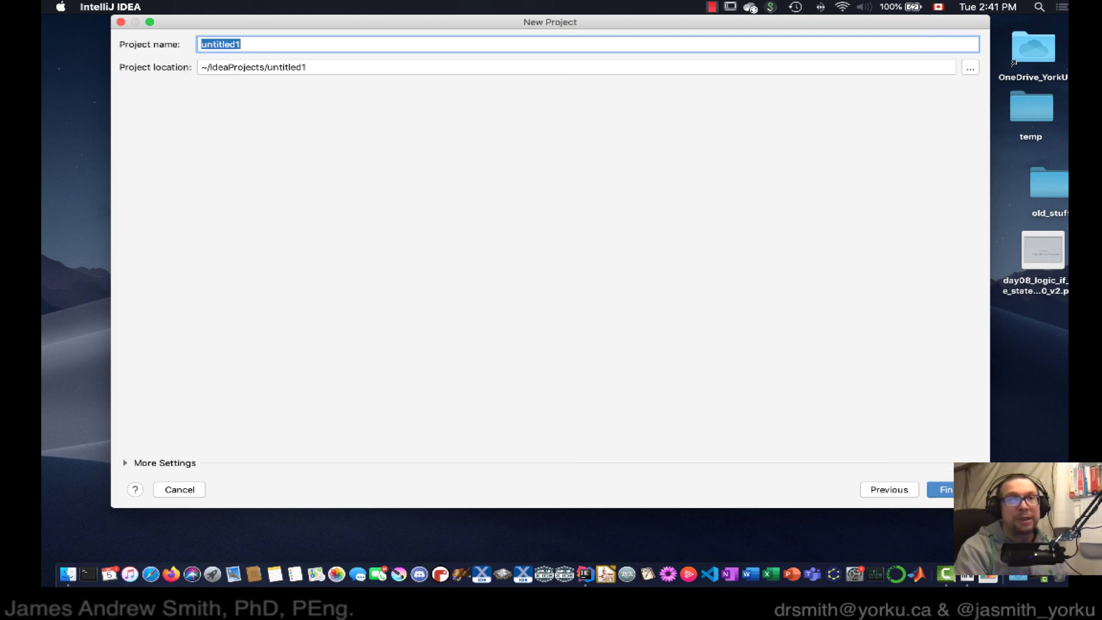
text(MyFirstJavaPro)
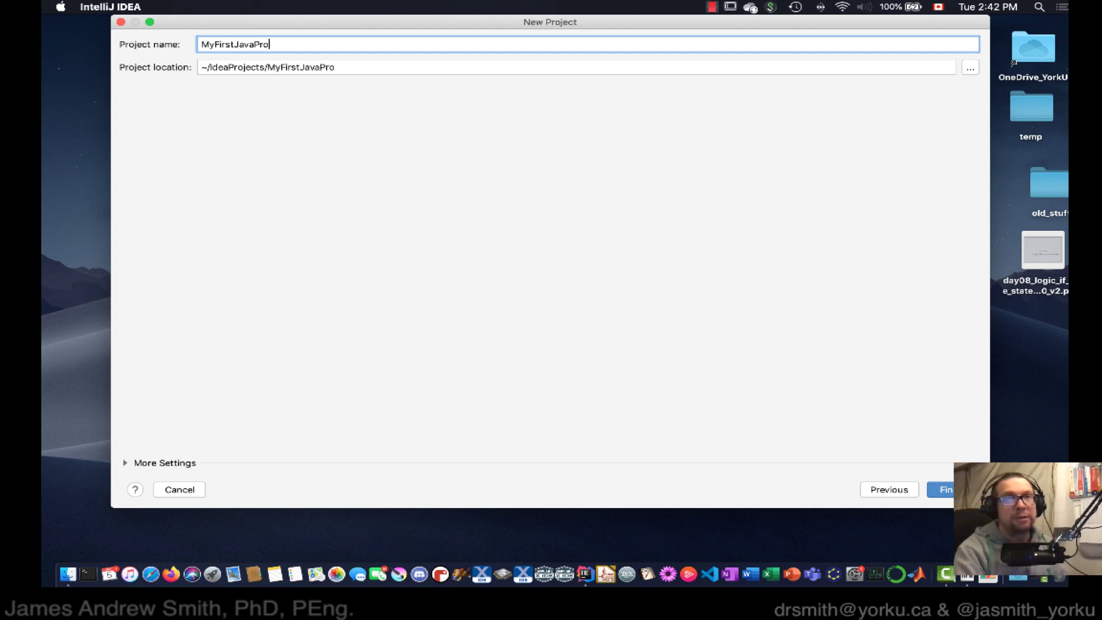
text(gram)
key(Escape)
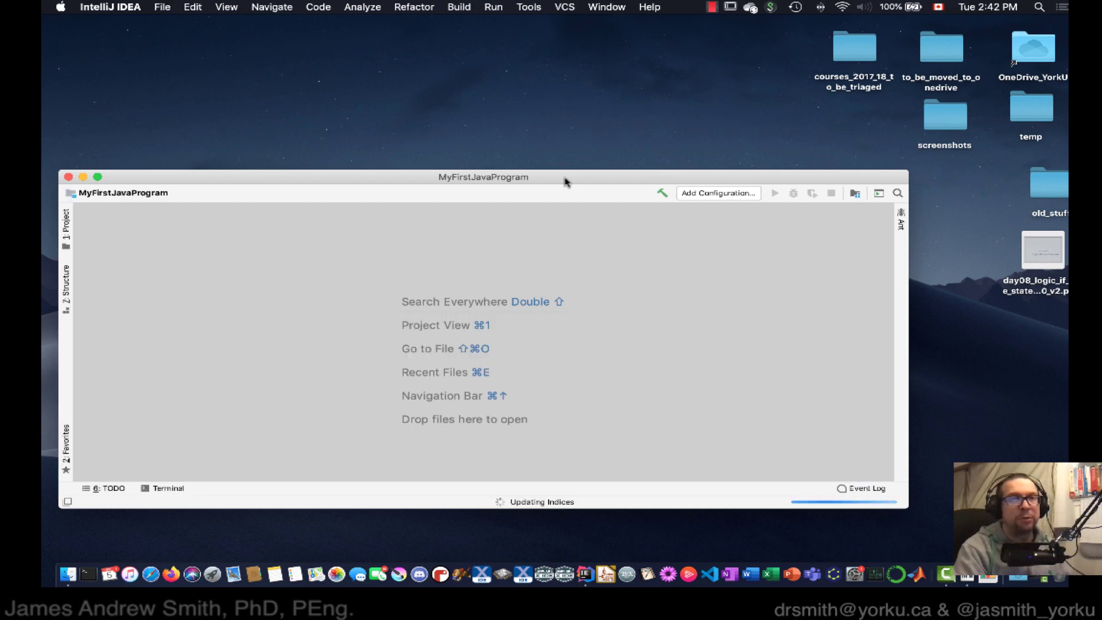
Enlarge the project window, expand MyFirstJavaProgram to show .idea, src and .iml, and select src.
drag(534, 181, 539, 33)
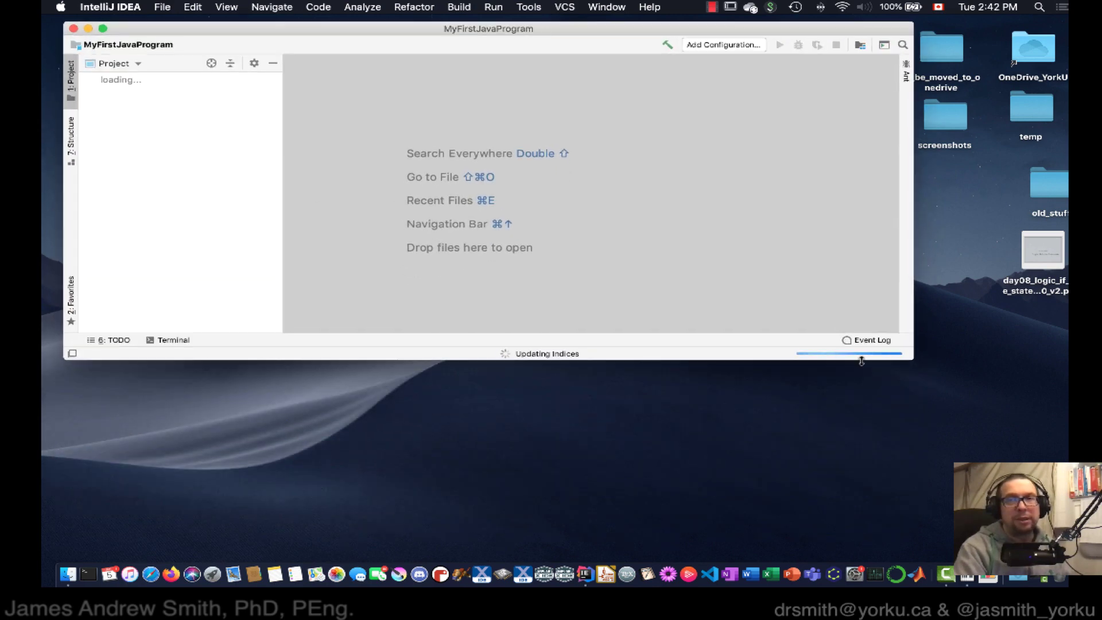
drag(861, 369, 879, 543)
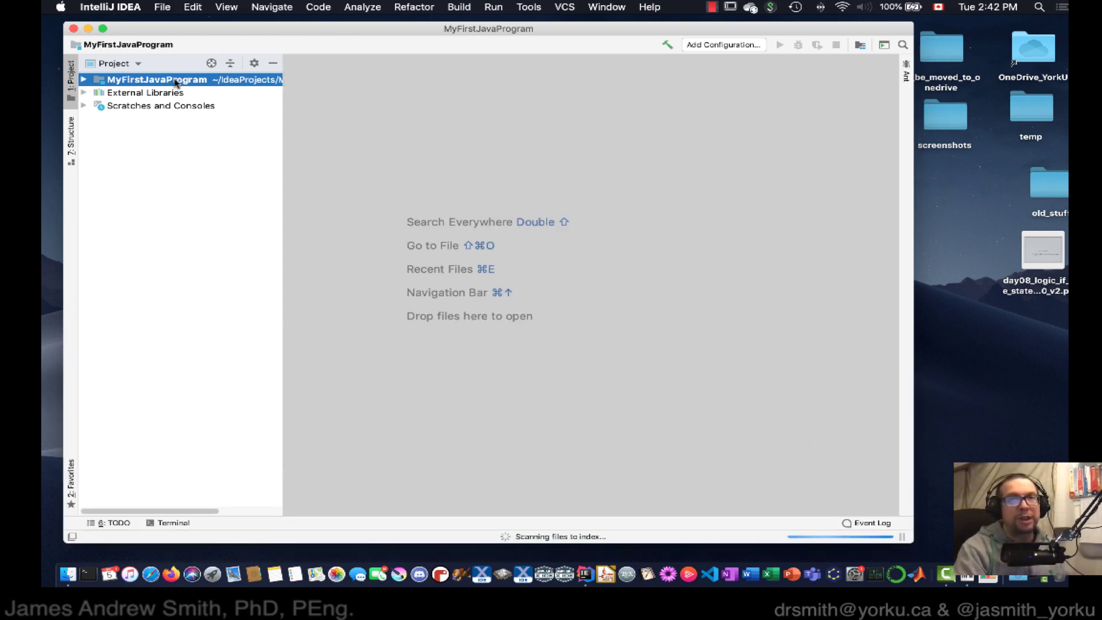
click(83, 81)
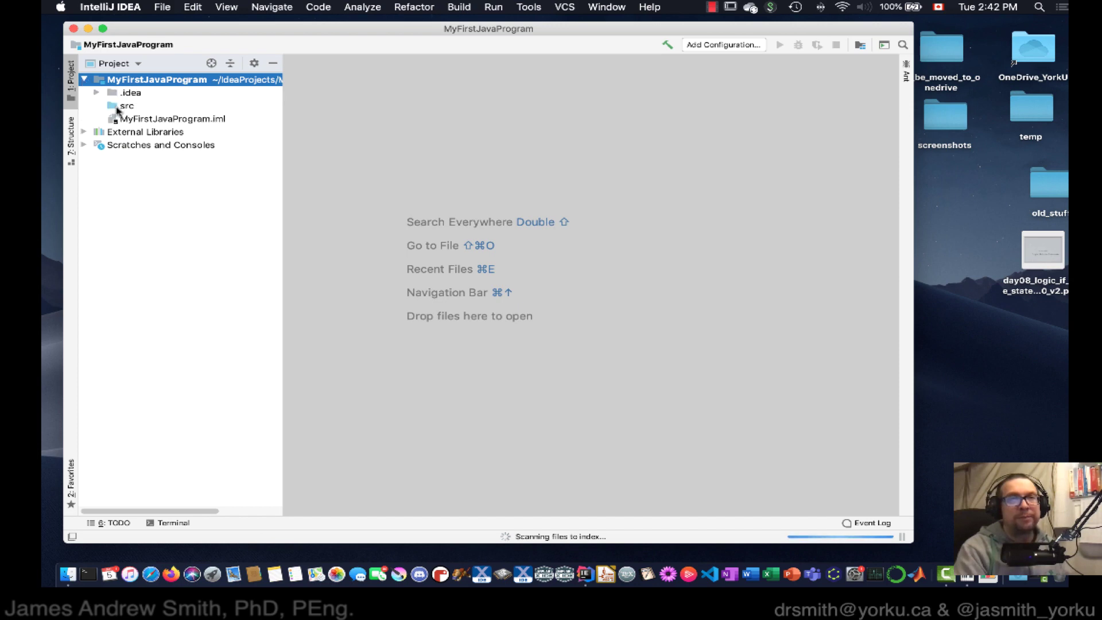
click(120, 107)
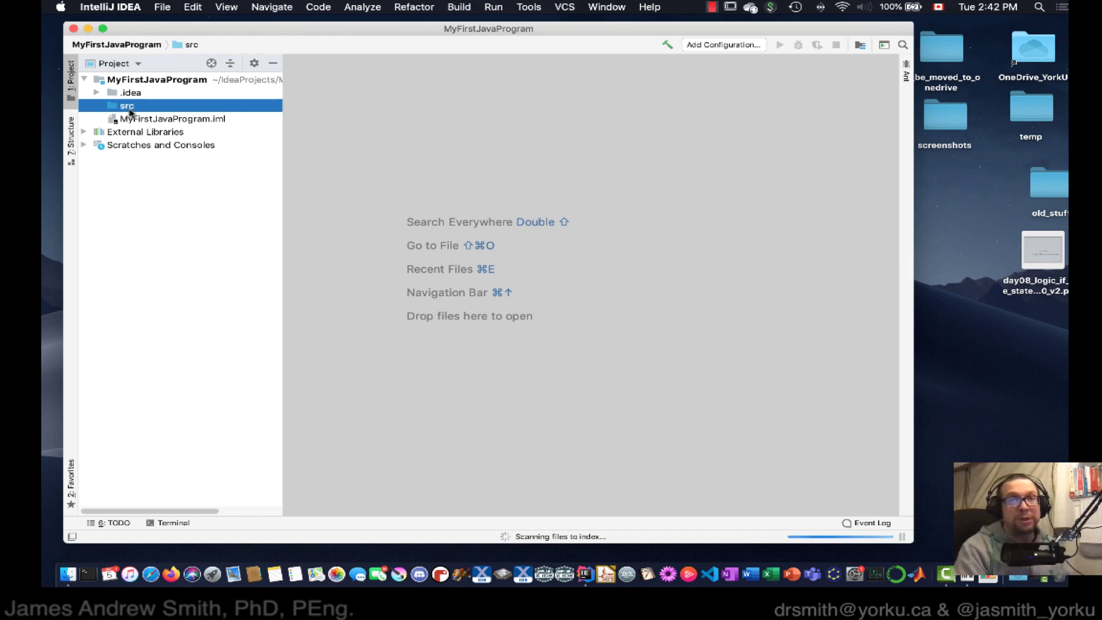
Create the Java class myFirstJavaProg in src with New > Java Class.
right_click(129, 111)
mouse_move(157, 117)
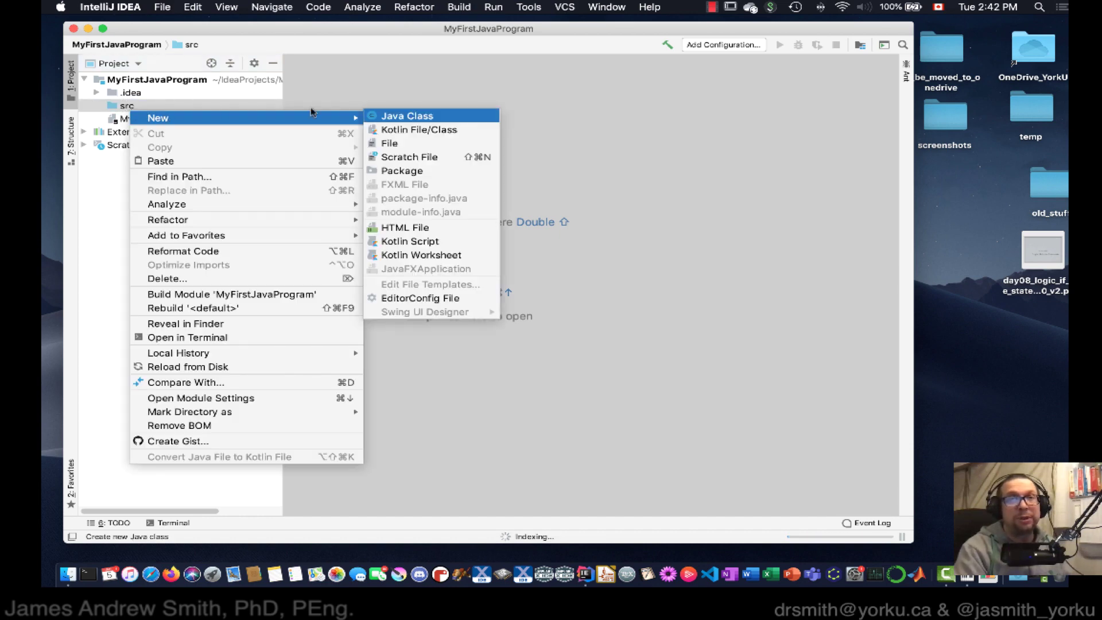
click(419, 116)
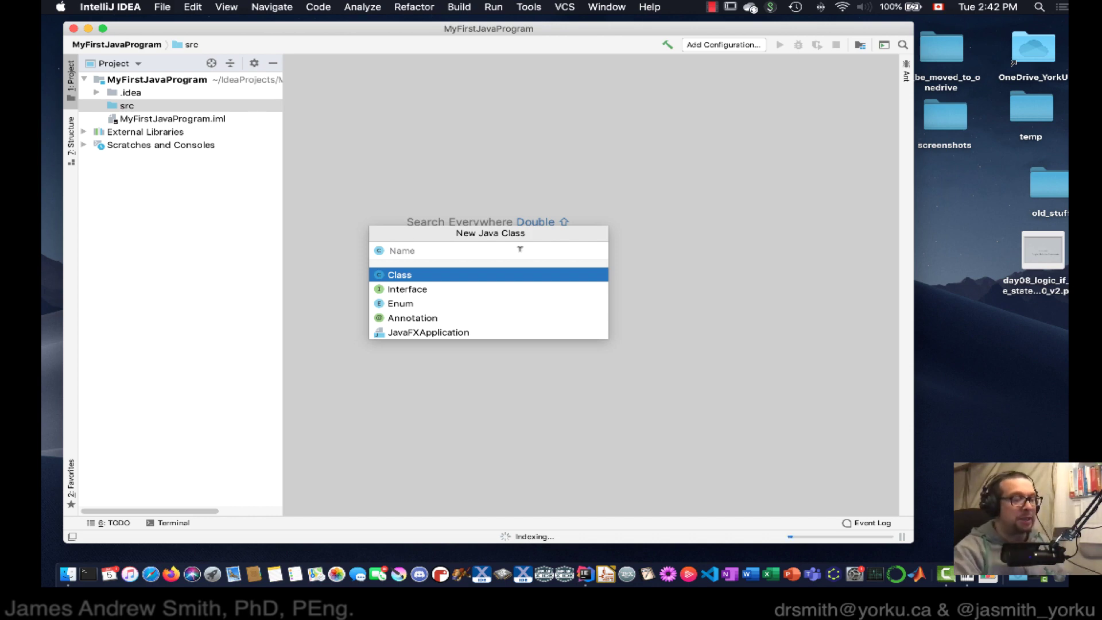
text(myFirstJavaProg)
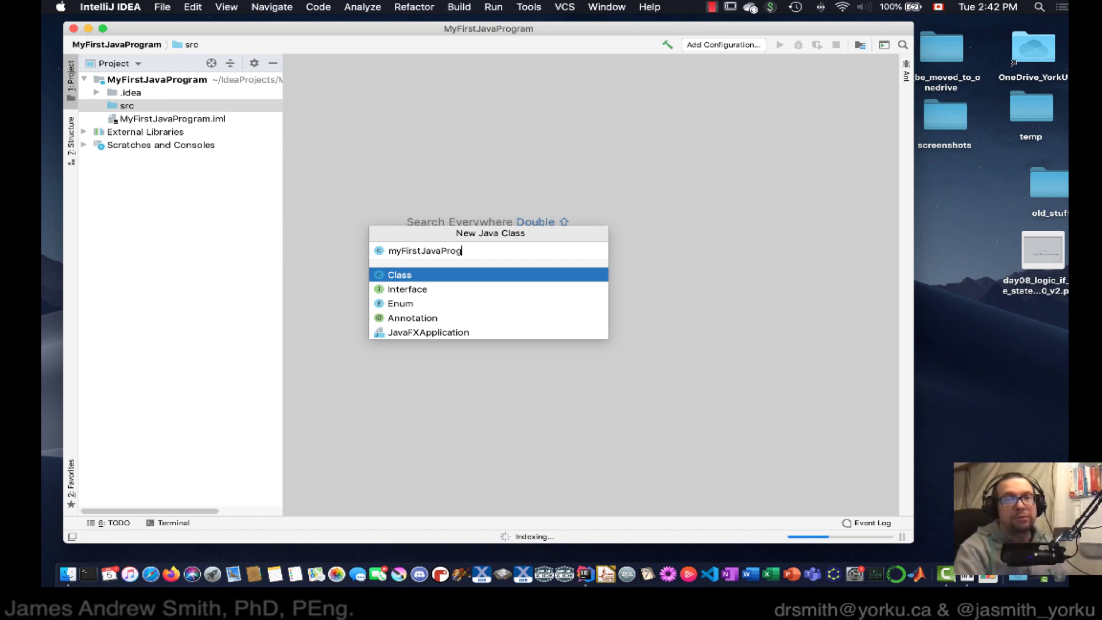
key(Escape)
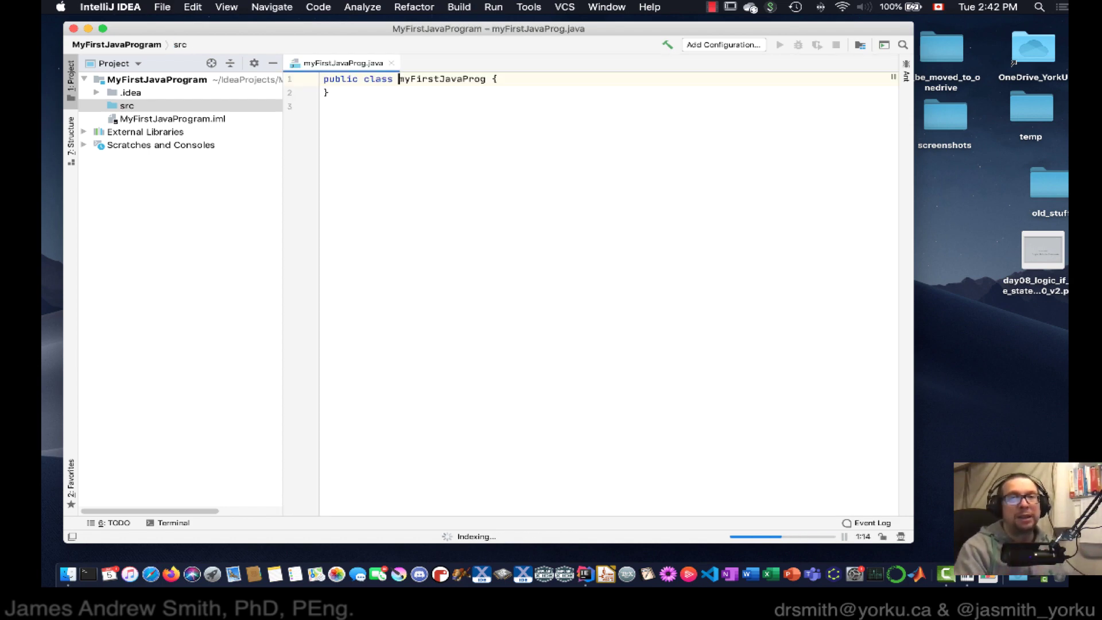
Add blank lines inside the class body and inside the main method.
key(End)
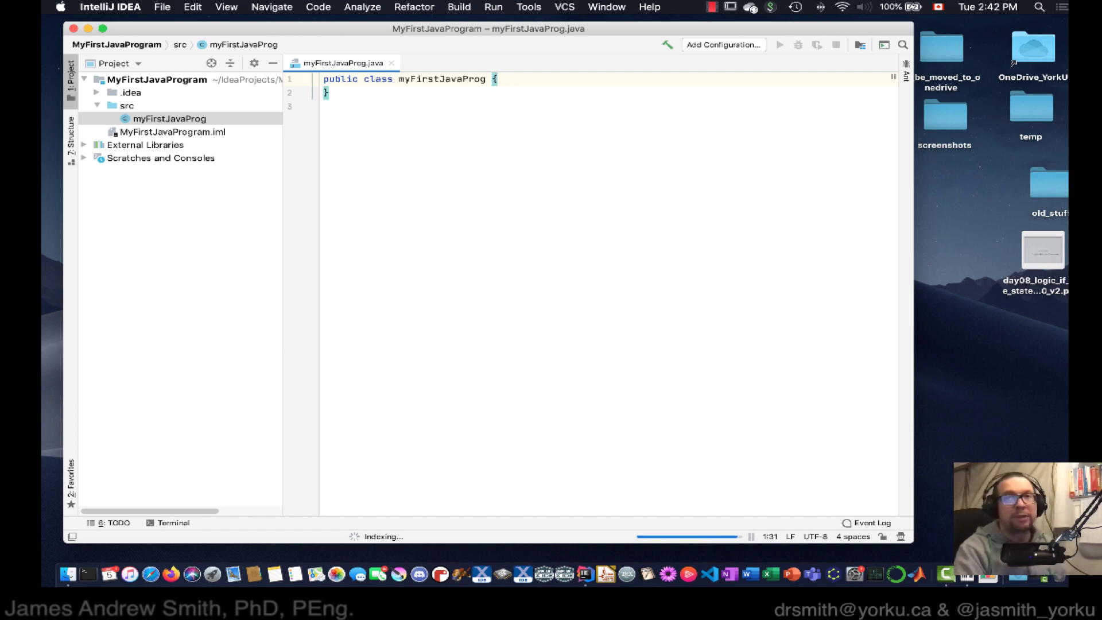
key(Return)
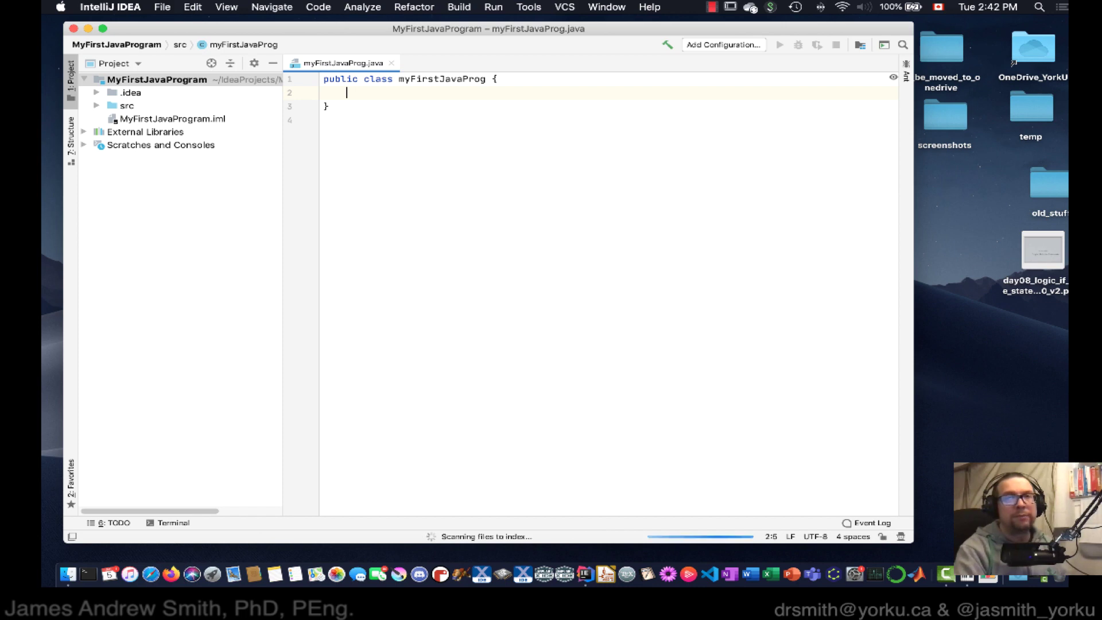
text(public static )
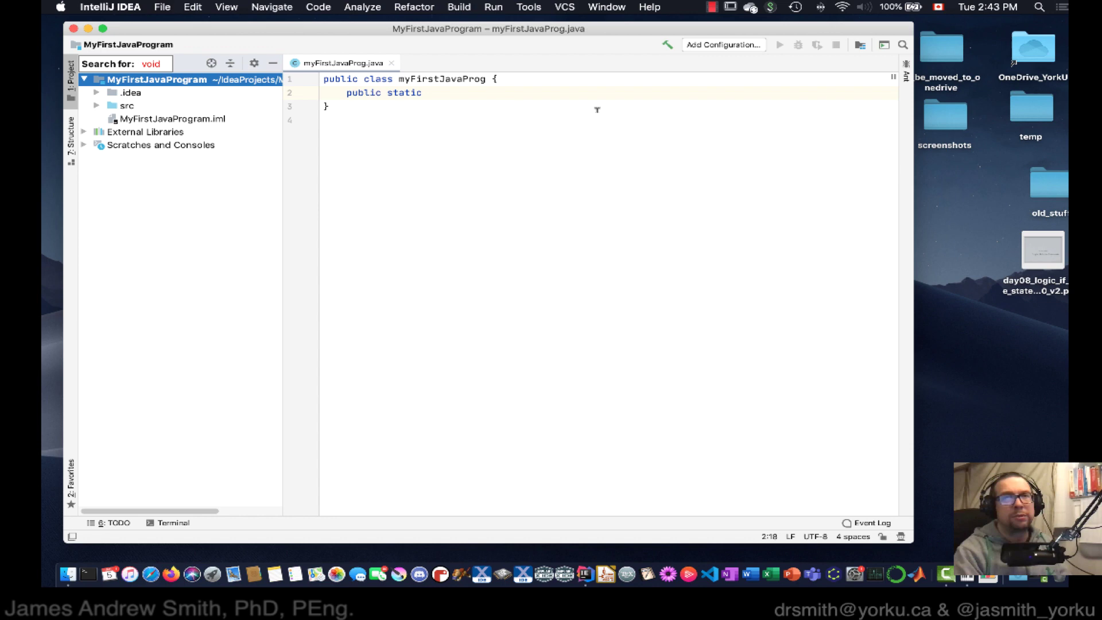
text(vo)
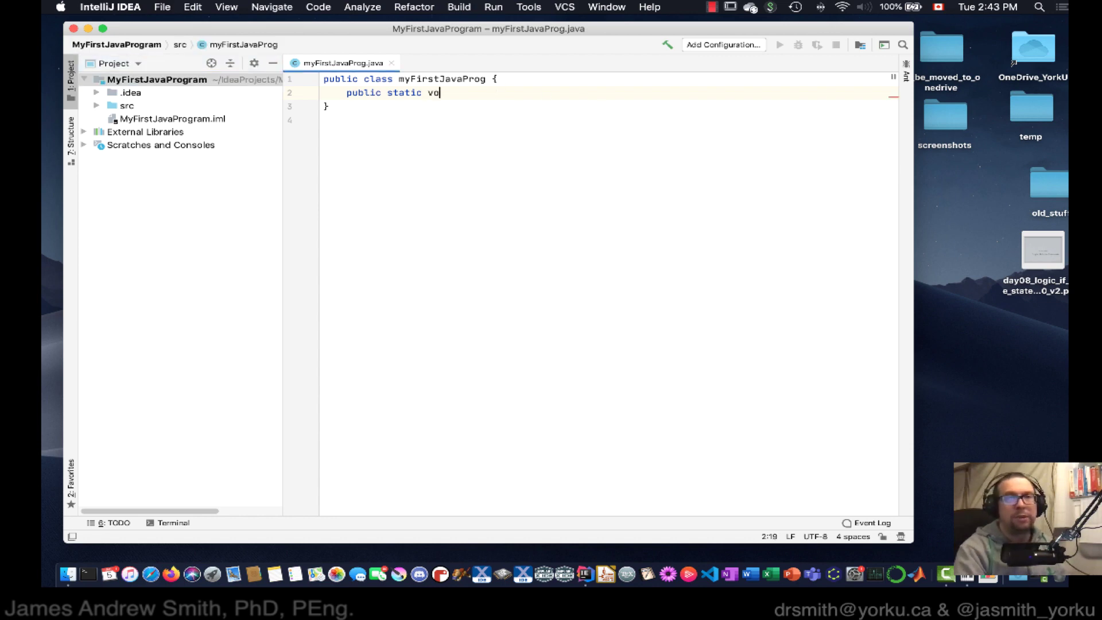
text(id main()
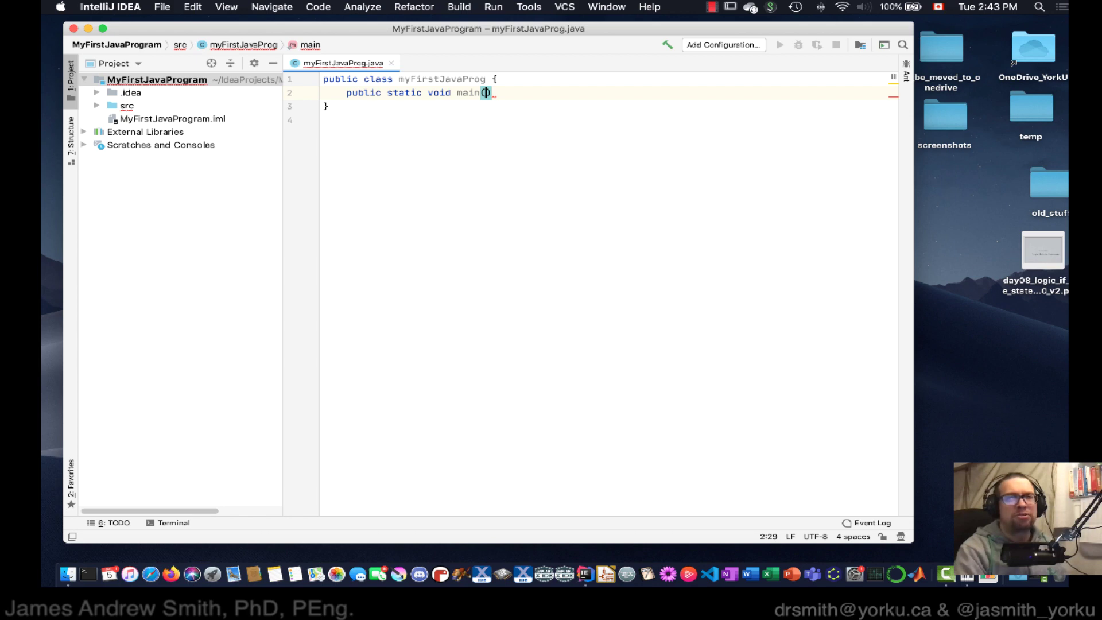
text(String[])
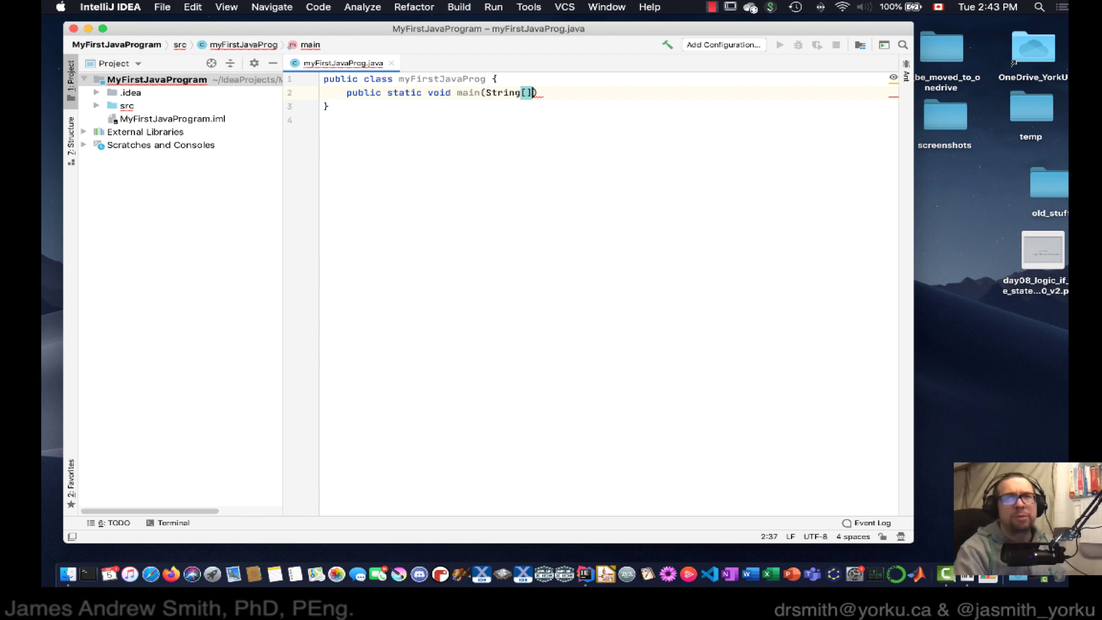
text( args)
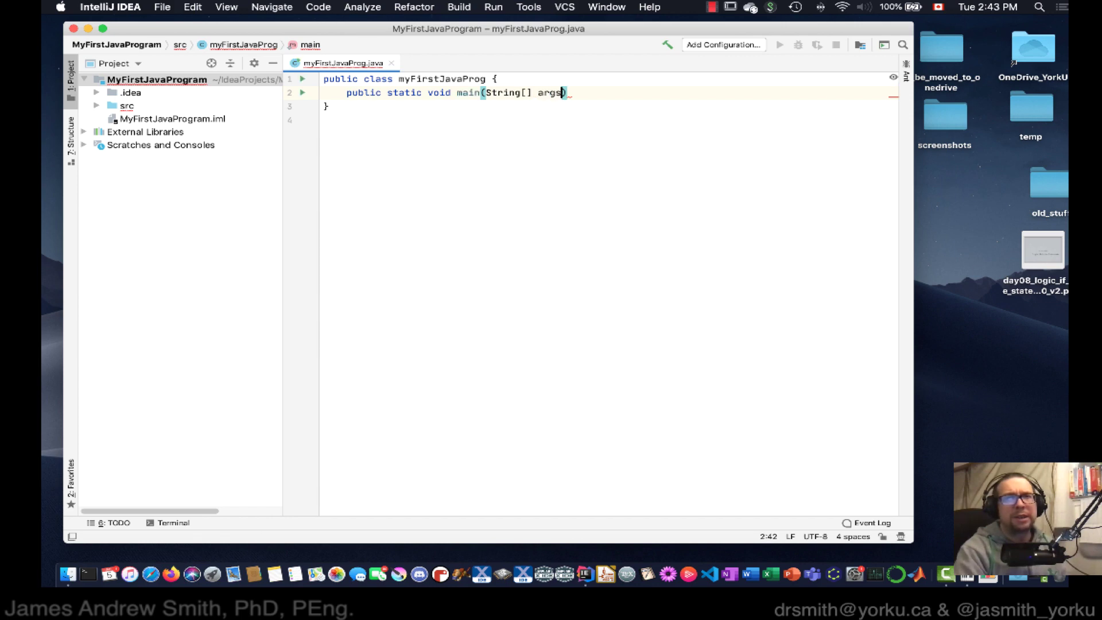
text(){)
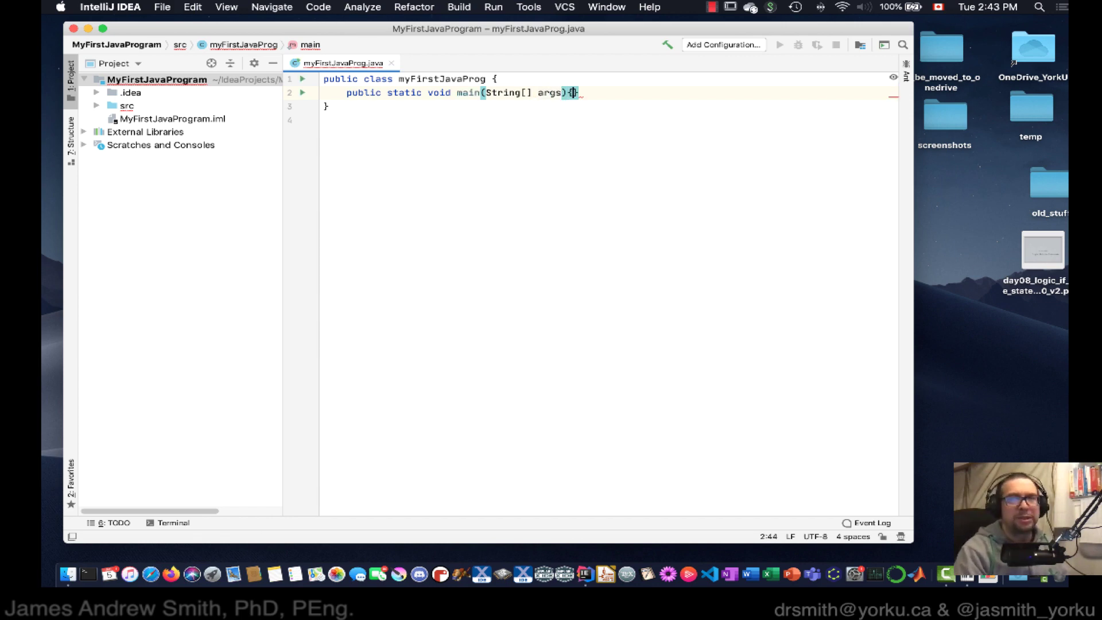
key(Return)
key(Return)
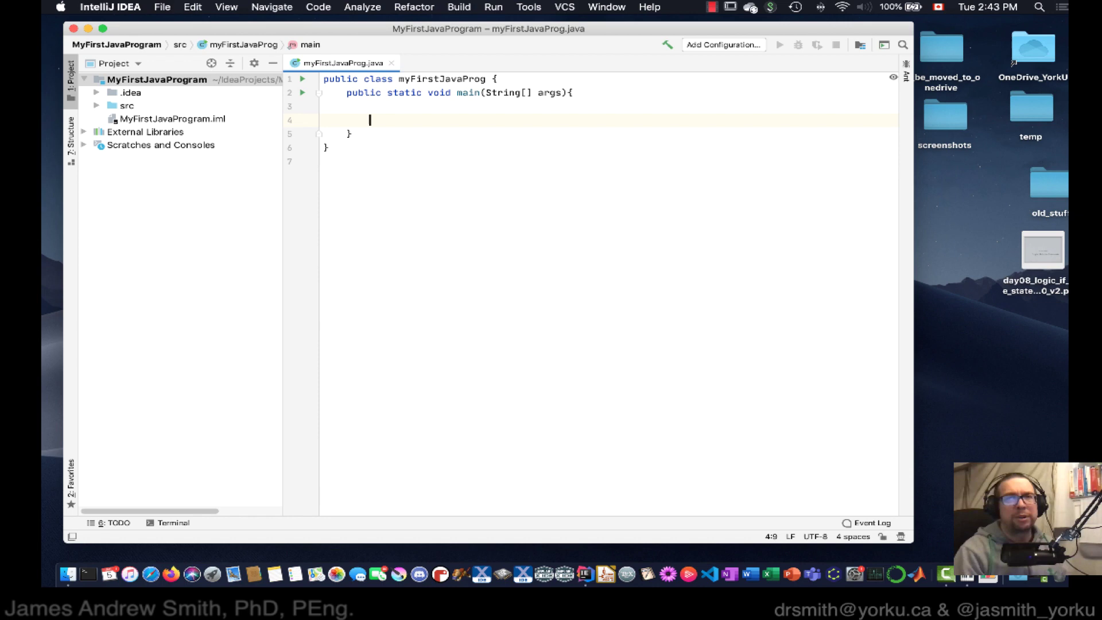
Highlight main's matching braces, select the class and method blocks, and place the cursor on line 3.
double_click(565, 91)
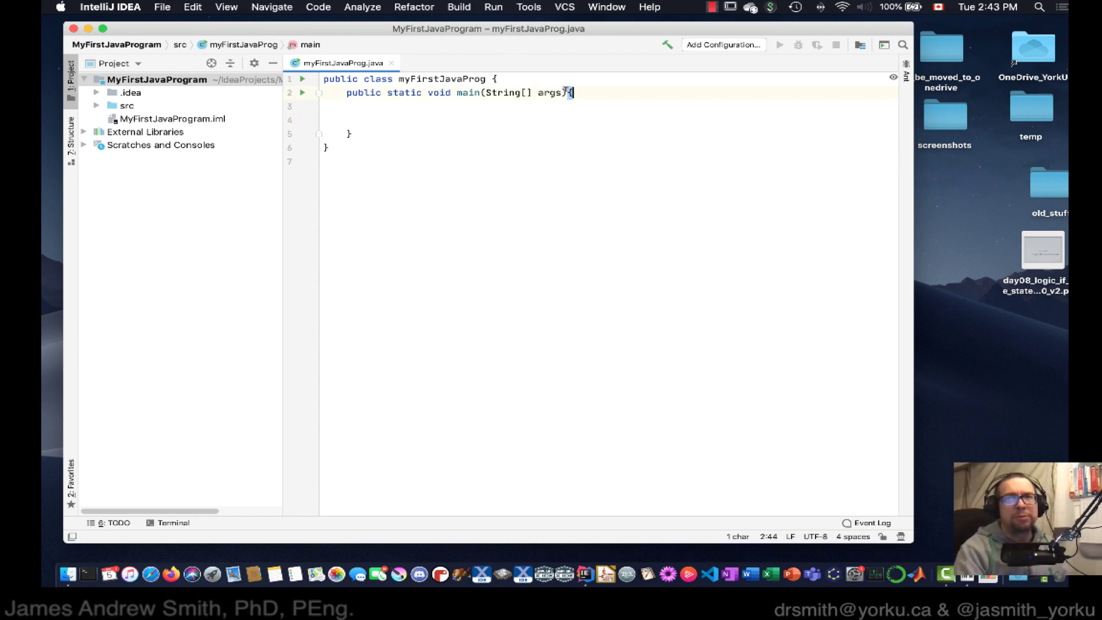
double_click(349, 134)
drag(325, 78, 500, 78)
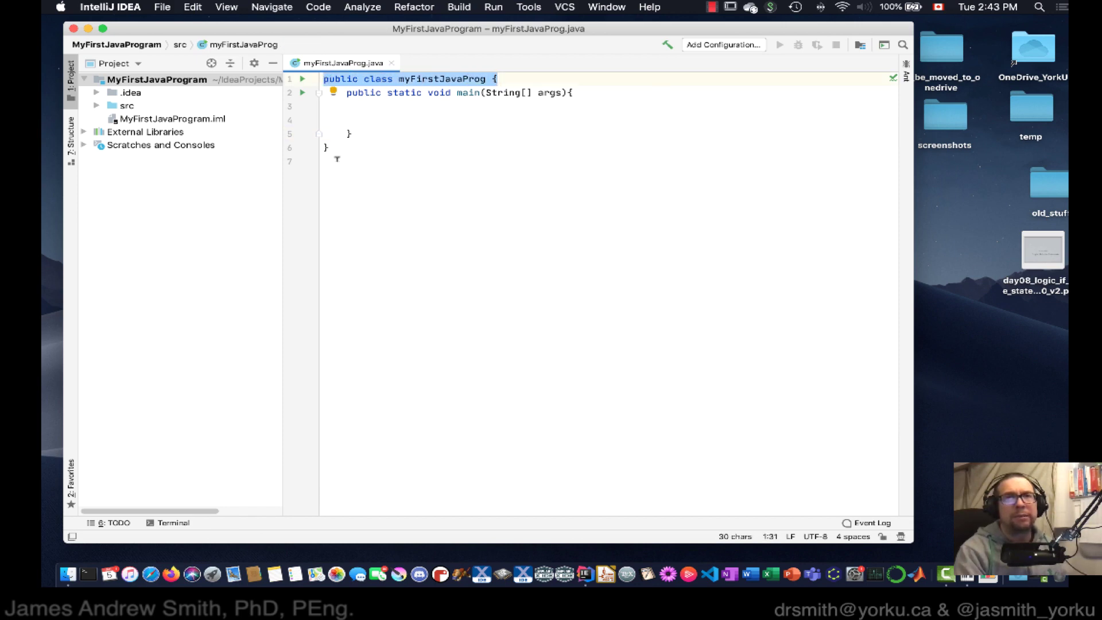
drag(336, 159, 318, 79)
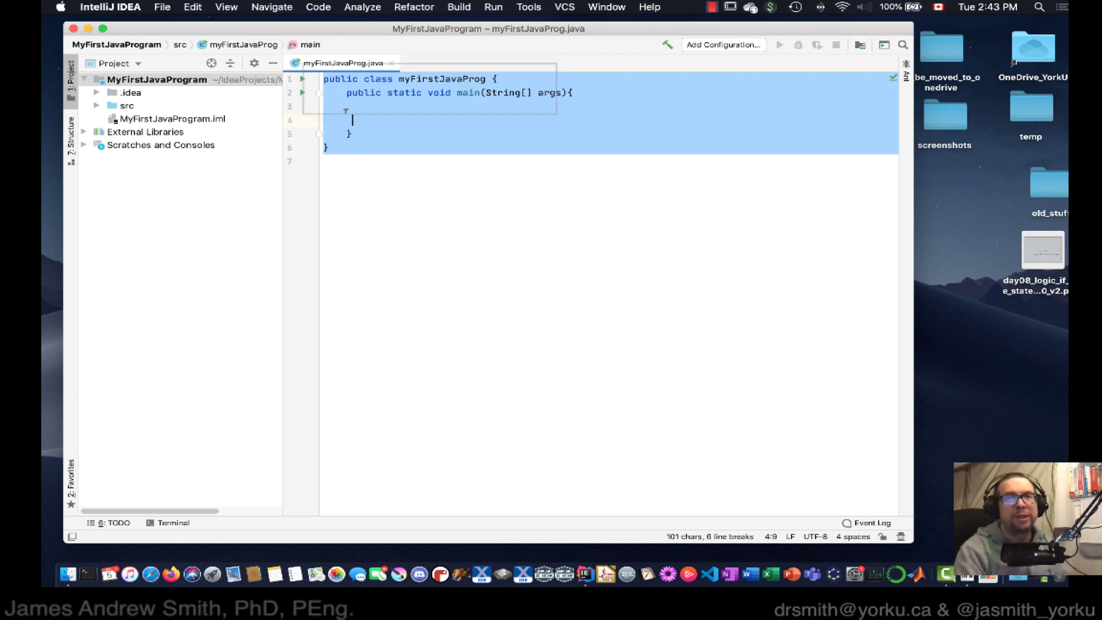
click(397, 173)
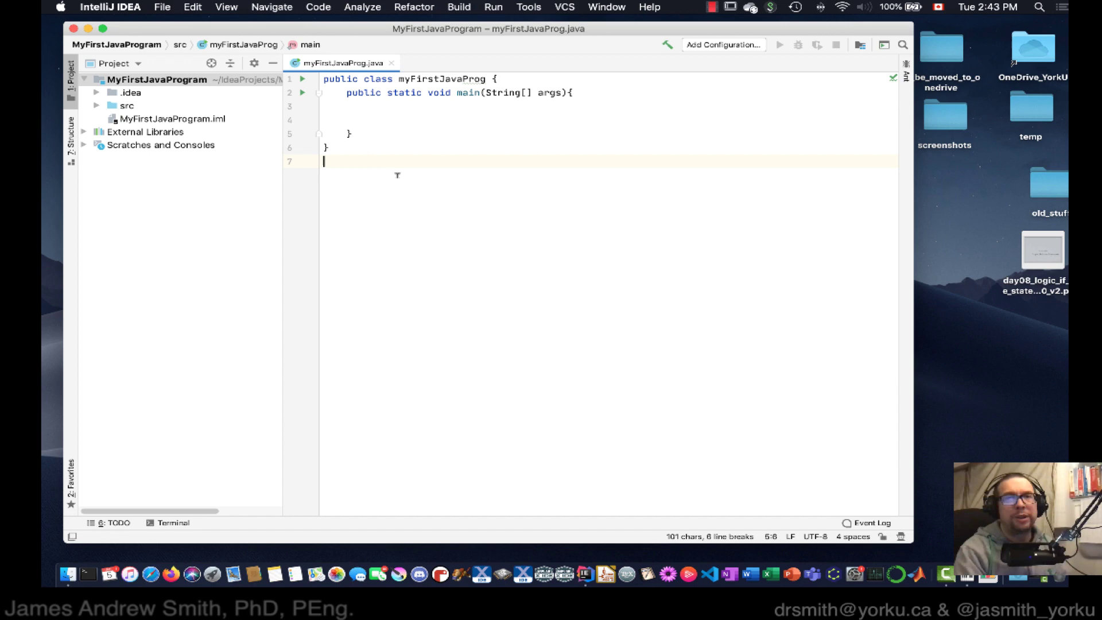
drag(382, 130, 323, 93)
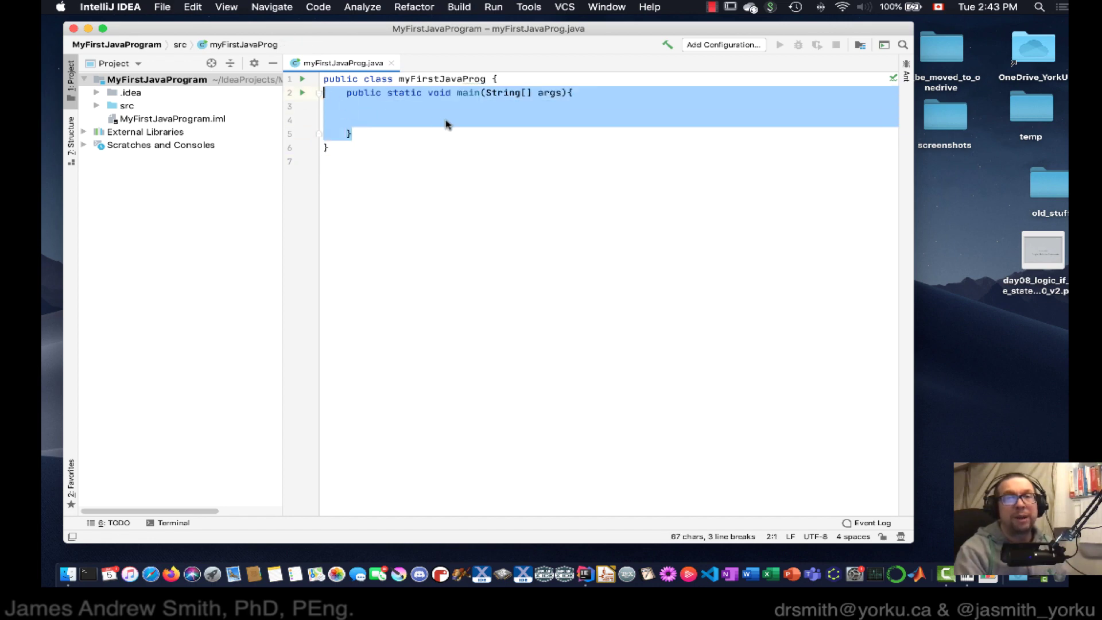
click(458, 106)
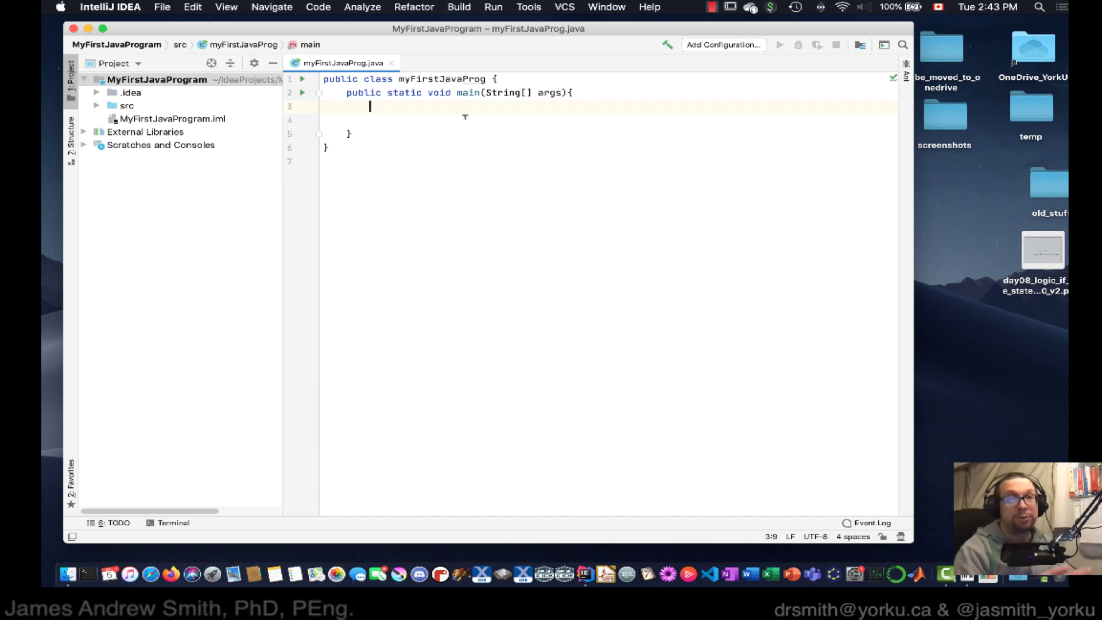
text(Sy)
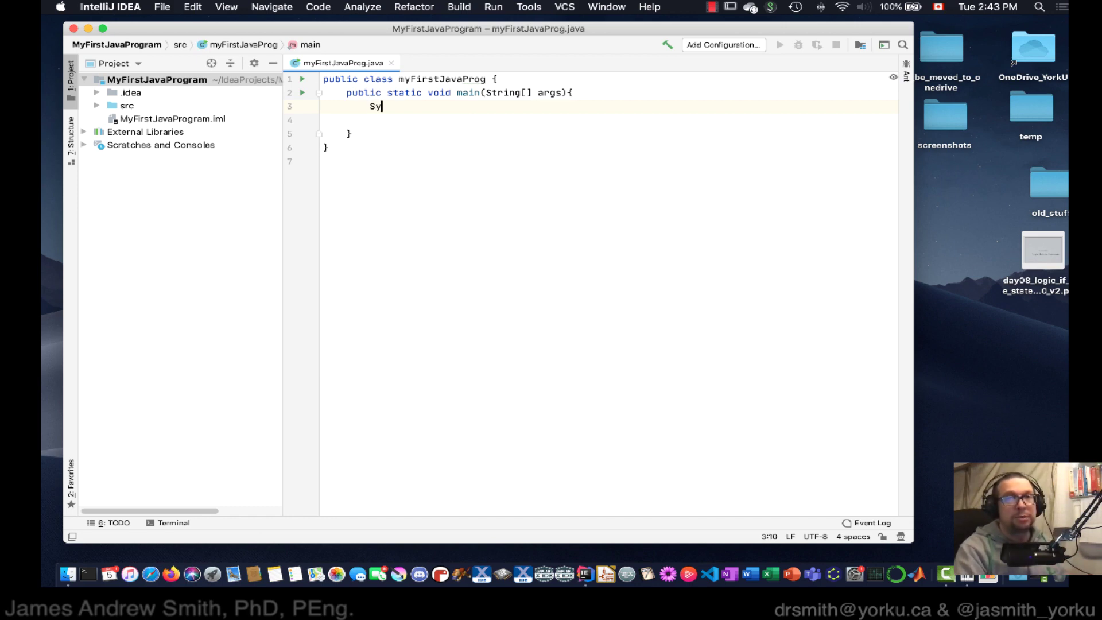
text(stem.)
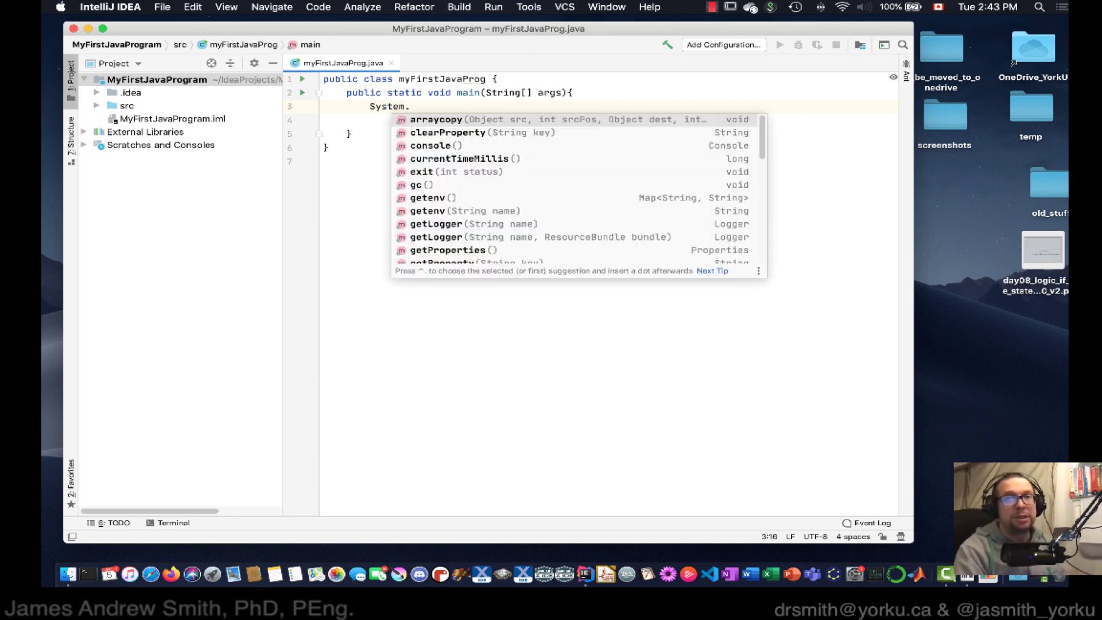
text(out)
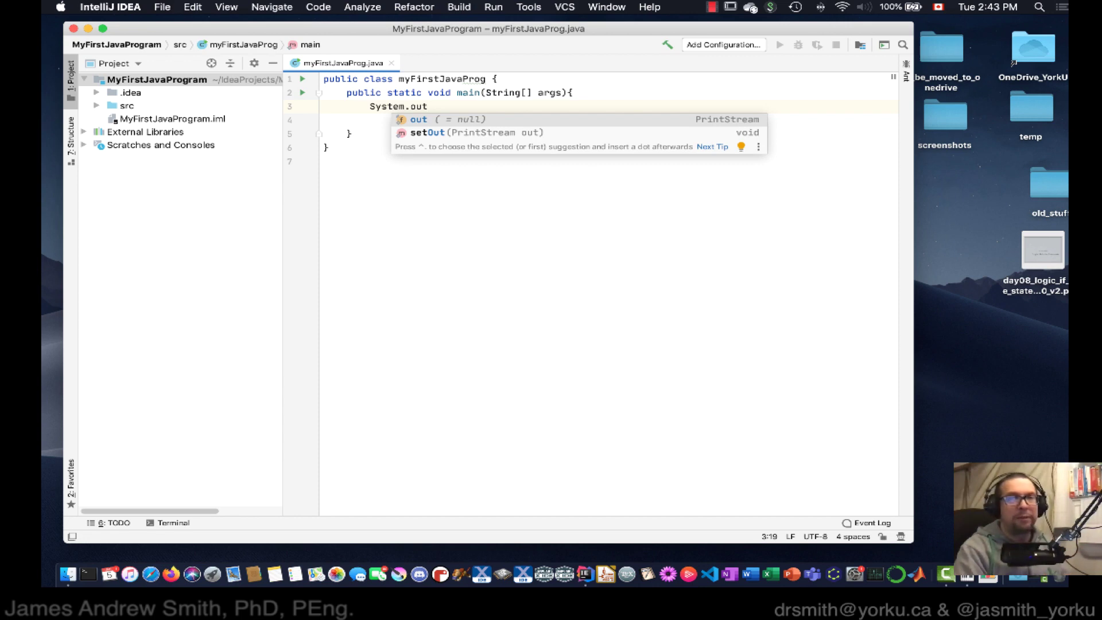
text(.)
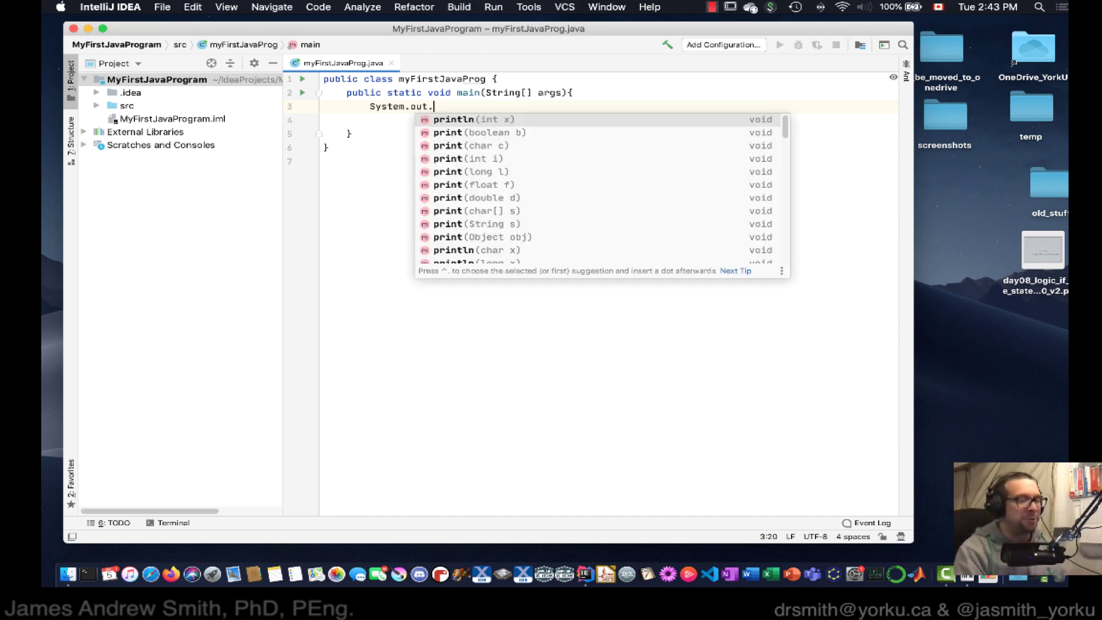
Accept println from autocomplete to write System.out.println inside main.
key(Return)
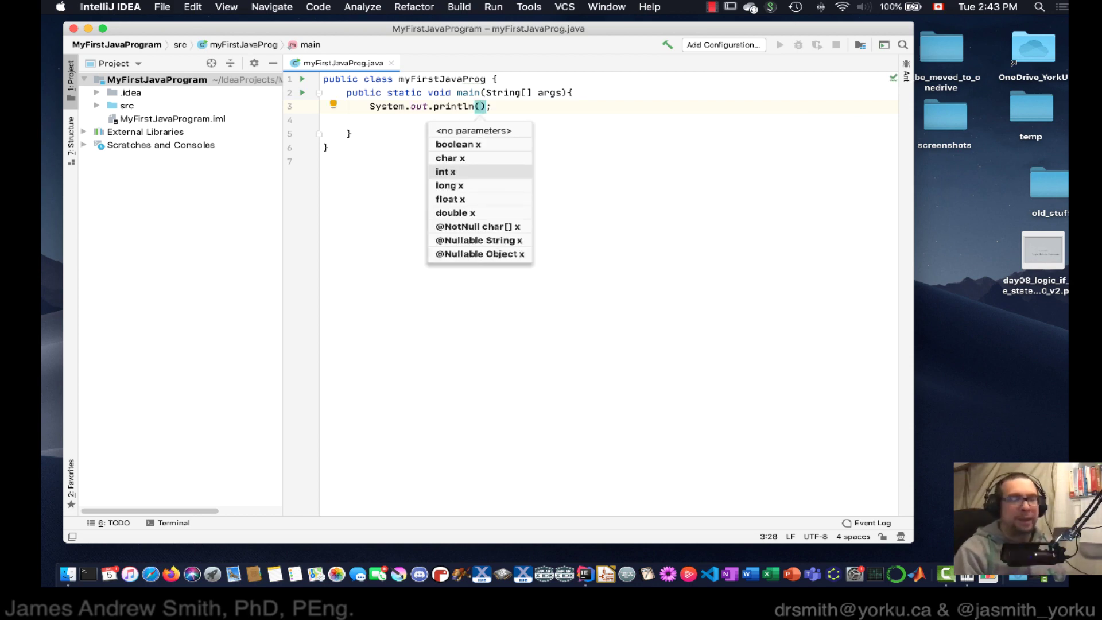
text(")
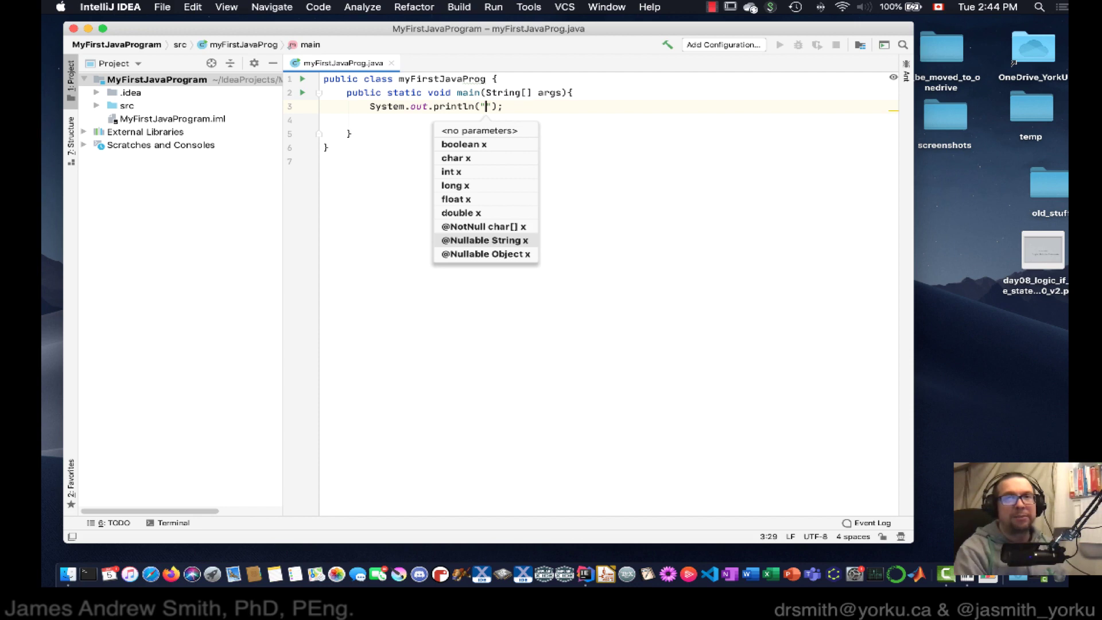
text(Hello.)
text(  This is my )
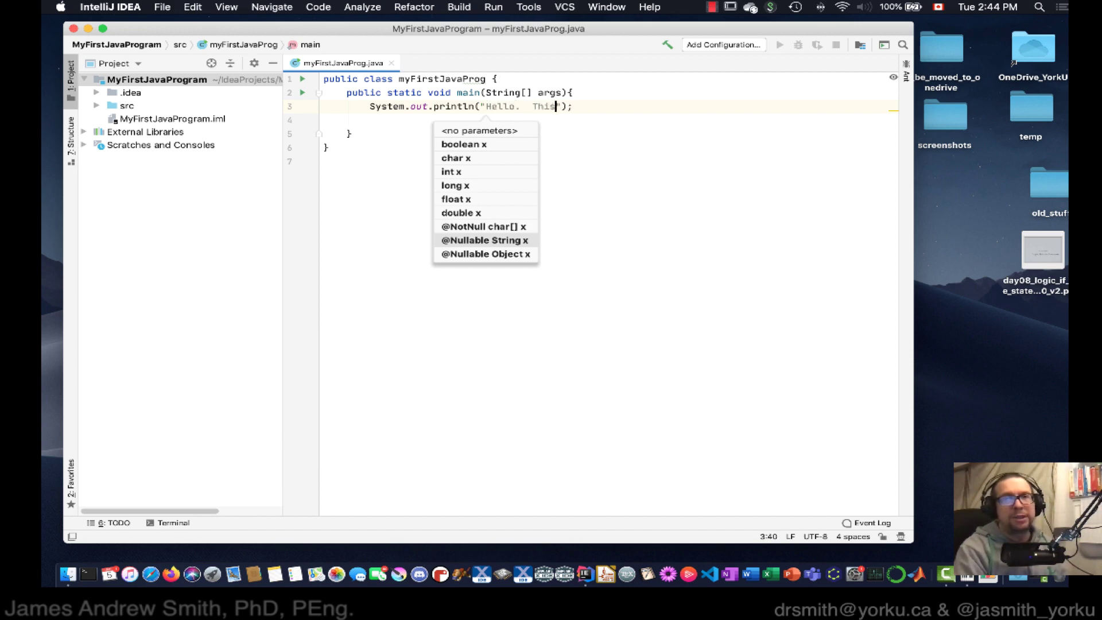
text(first java )
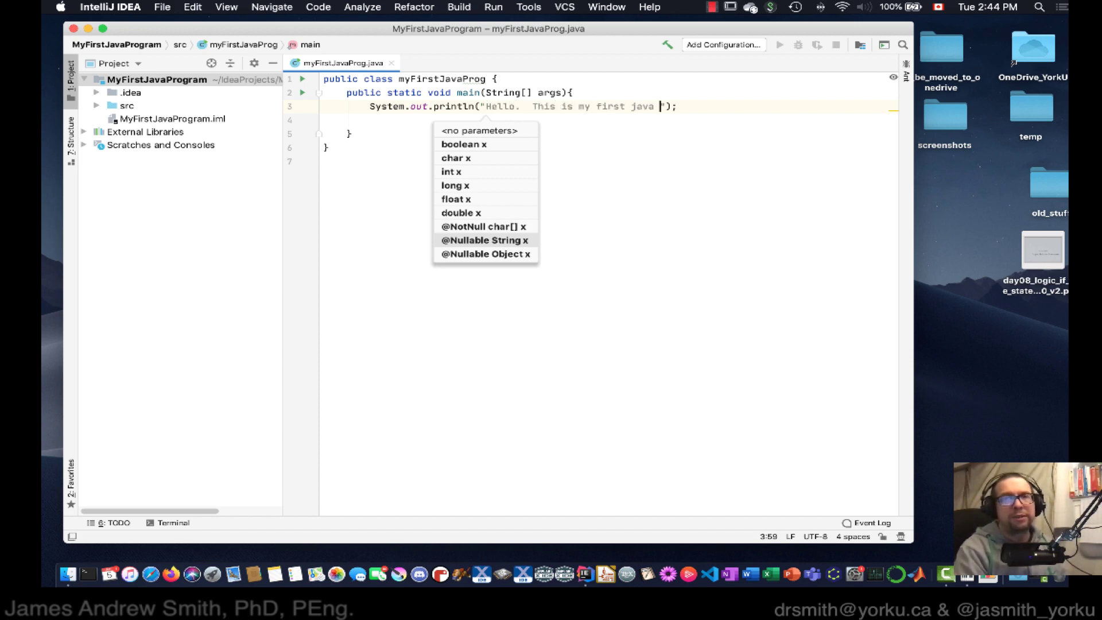
text(program)
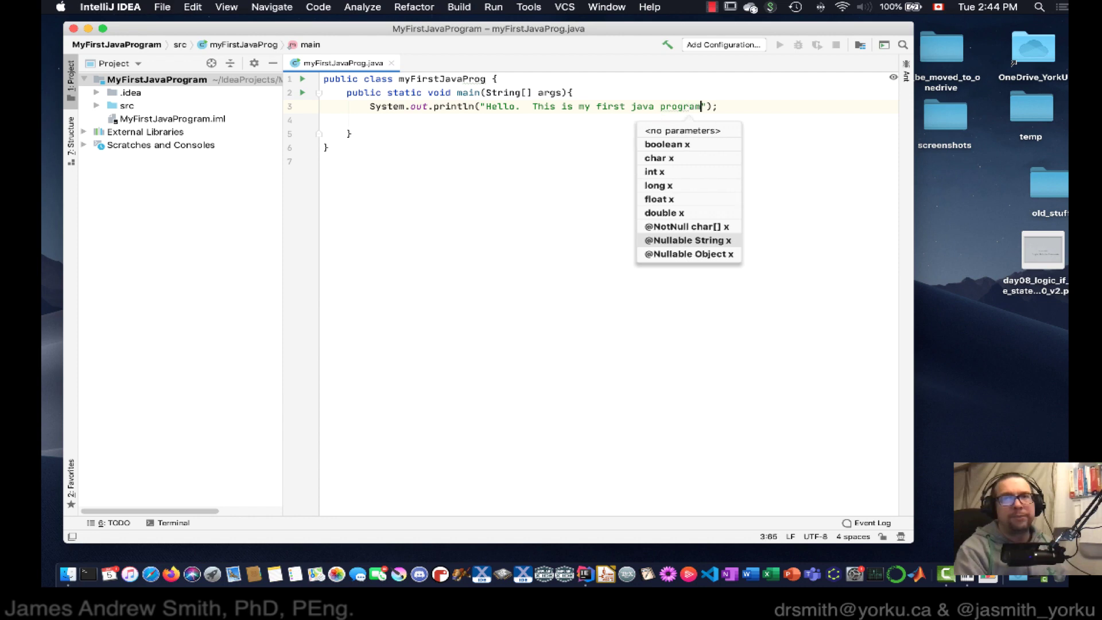
text(.)
Build the whole project successfully, then show the class's gutter run options.
click(419, 146)
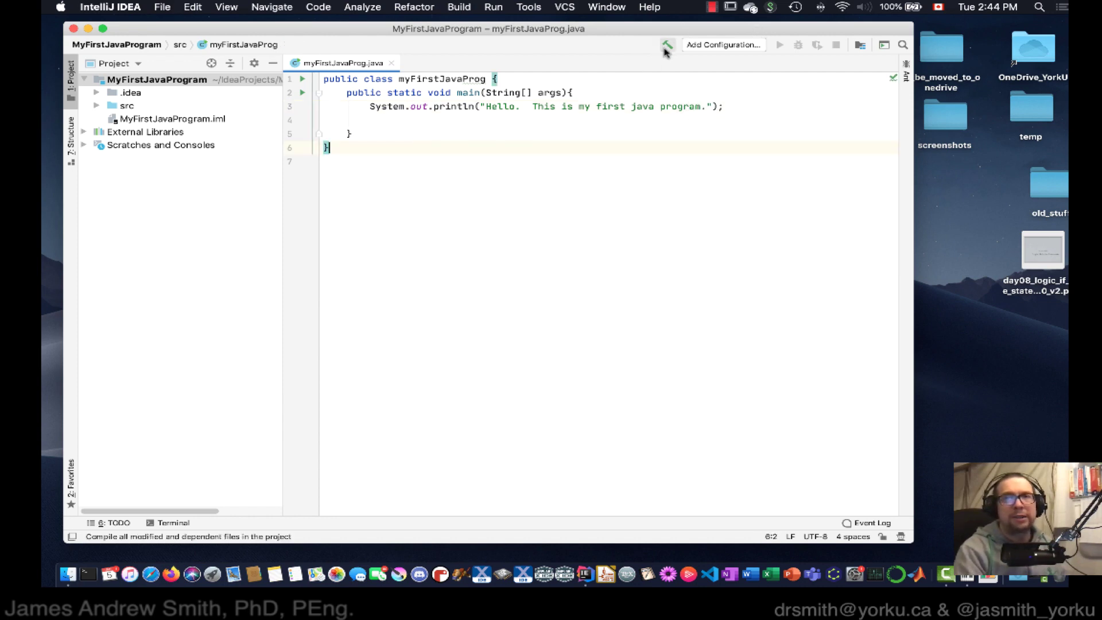
click(665, 48)
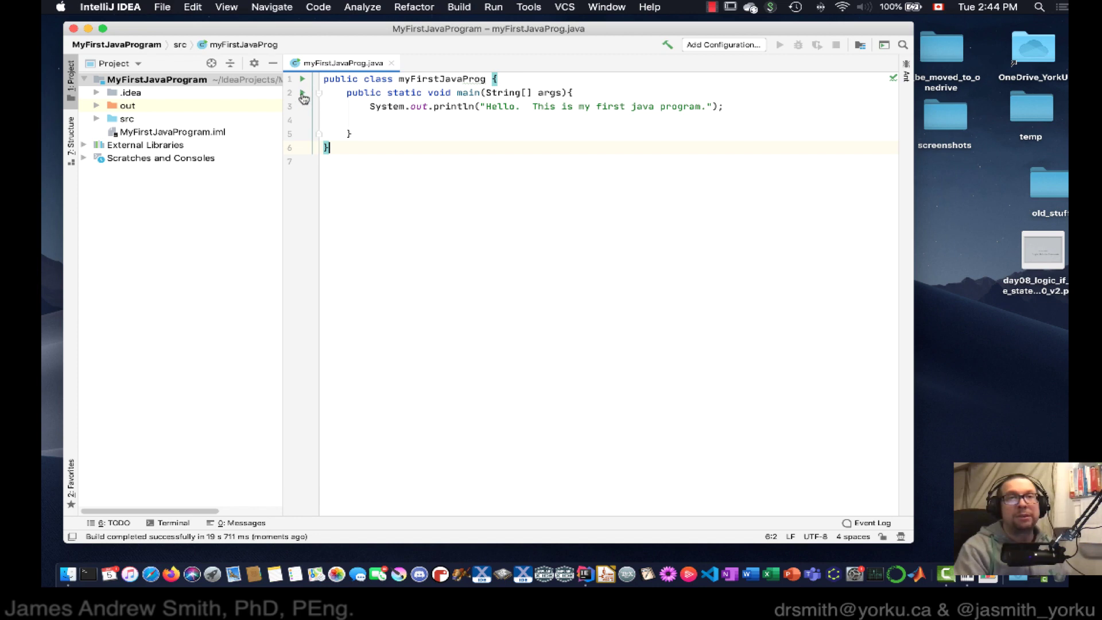
click(303, 96)
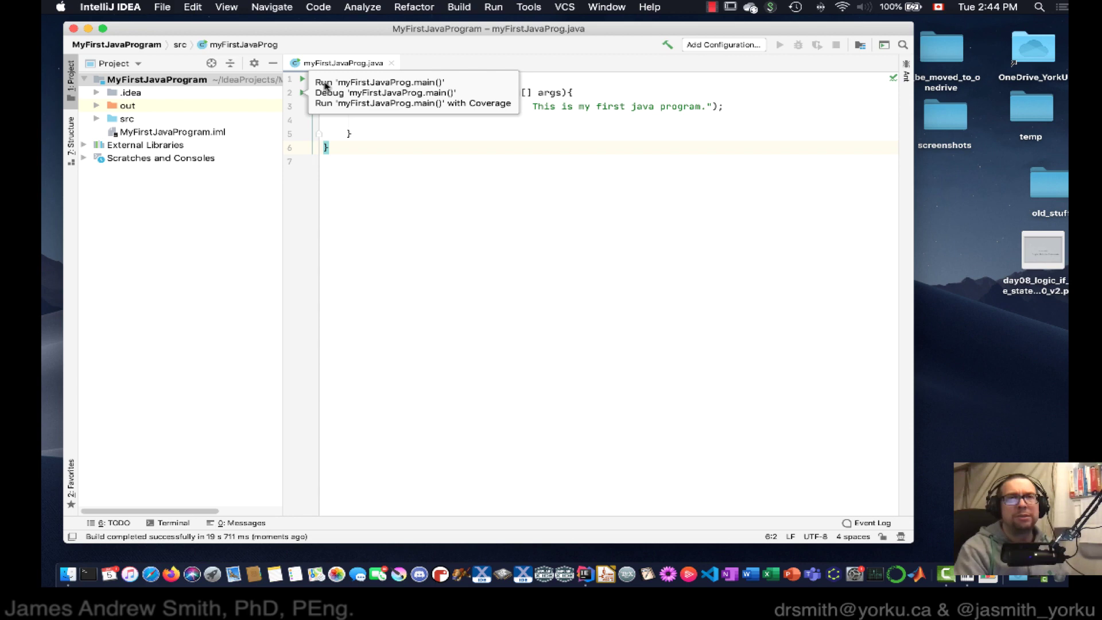
Run myFirstJavaProg.main() from the gutter and select the Hello output line in the Run console.
click(325, 83)
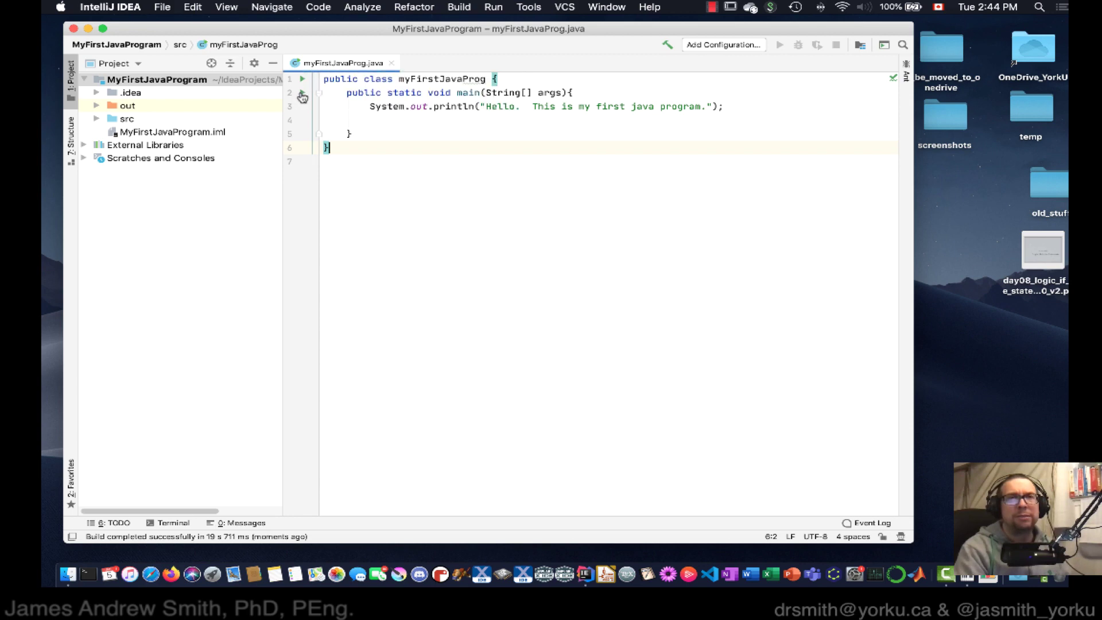
click(303, 95)
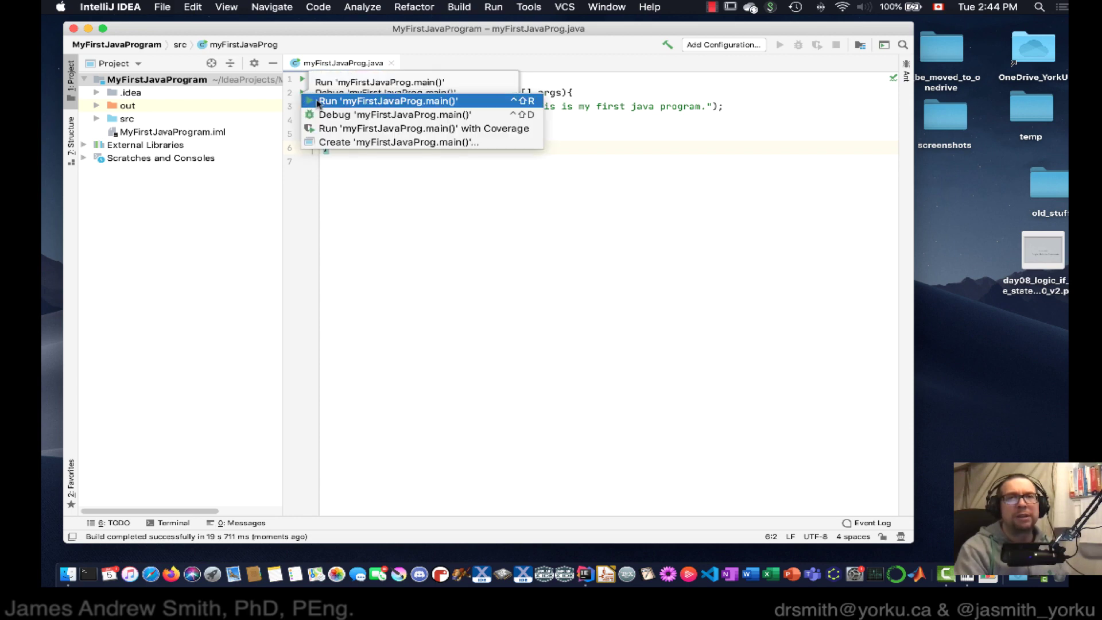
click(344, 105)
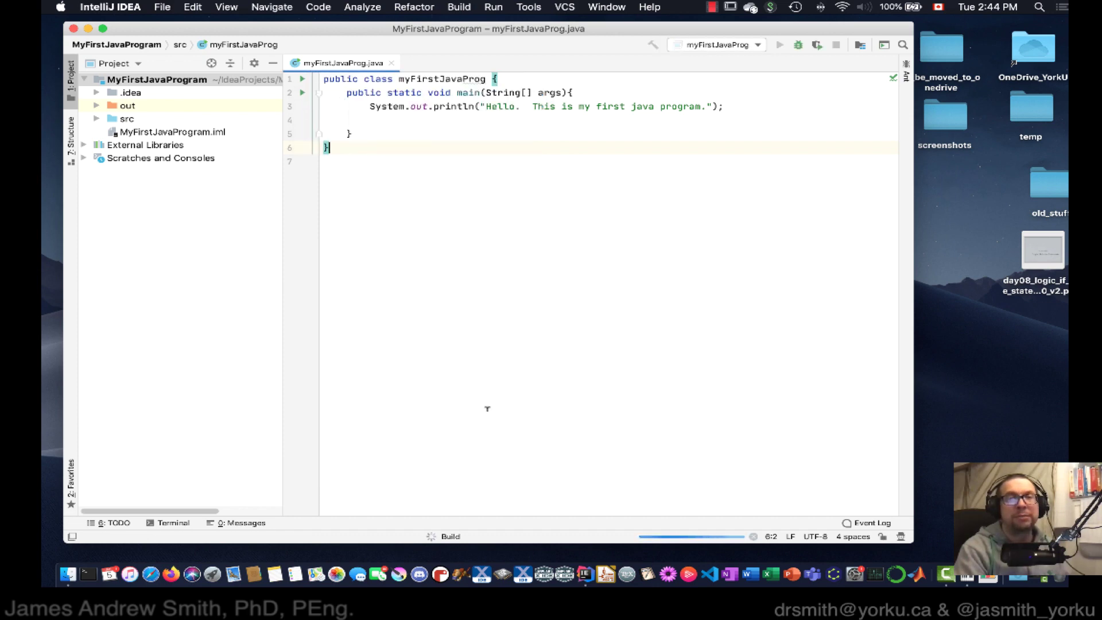
key(Down)
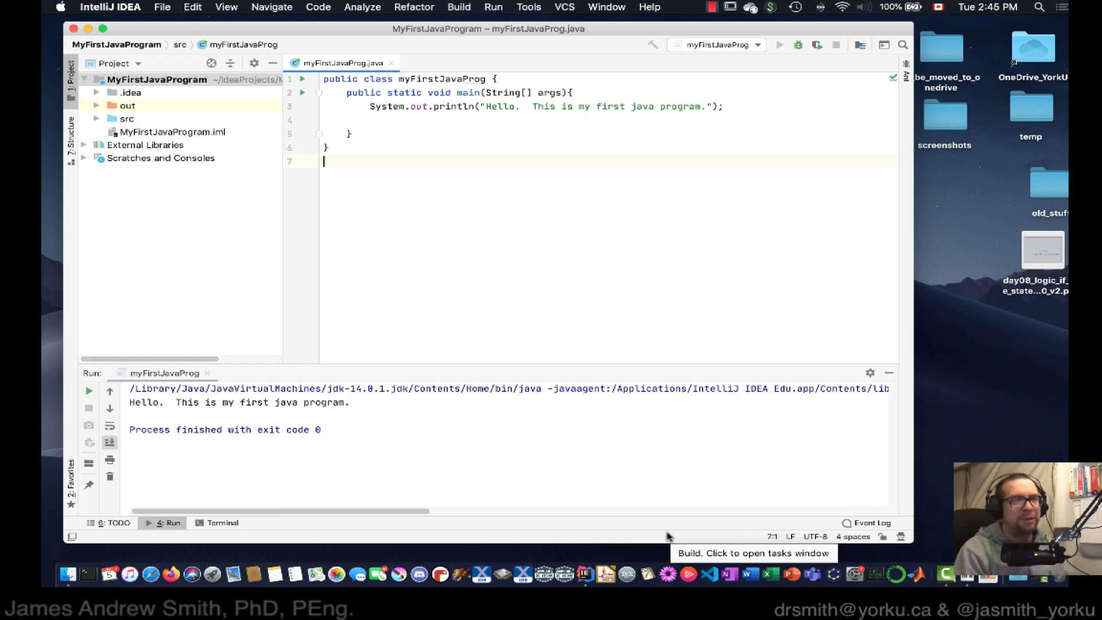
drag(362, 403, 130, 402)
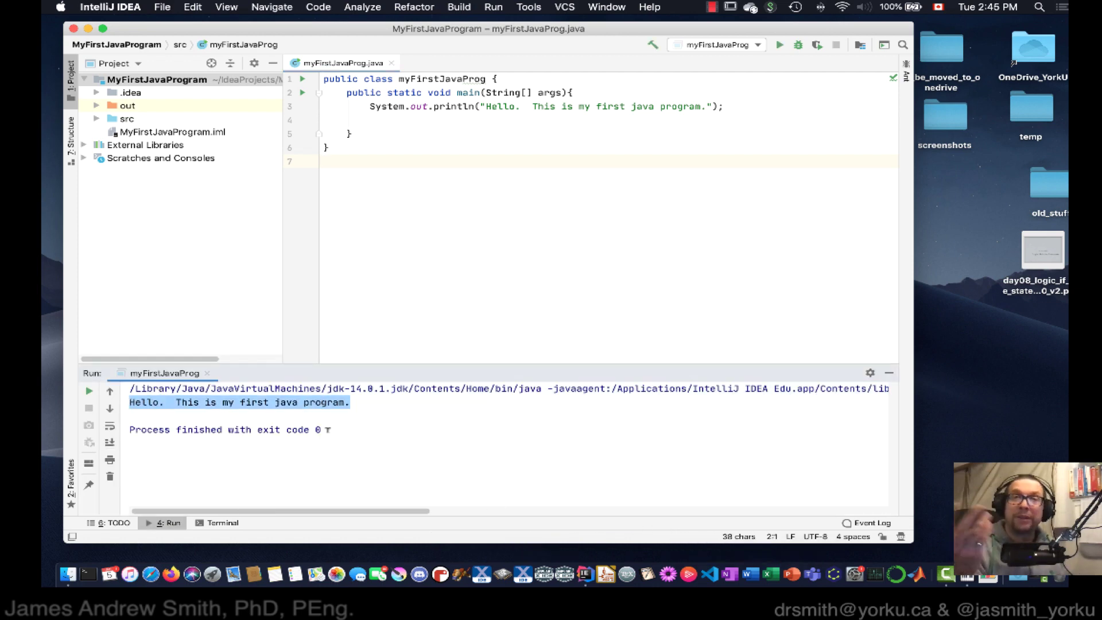